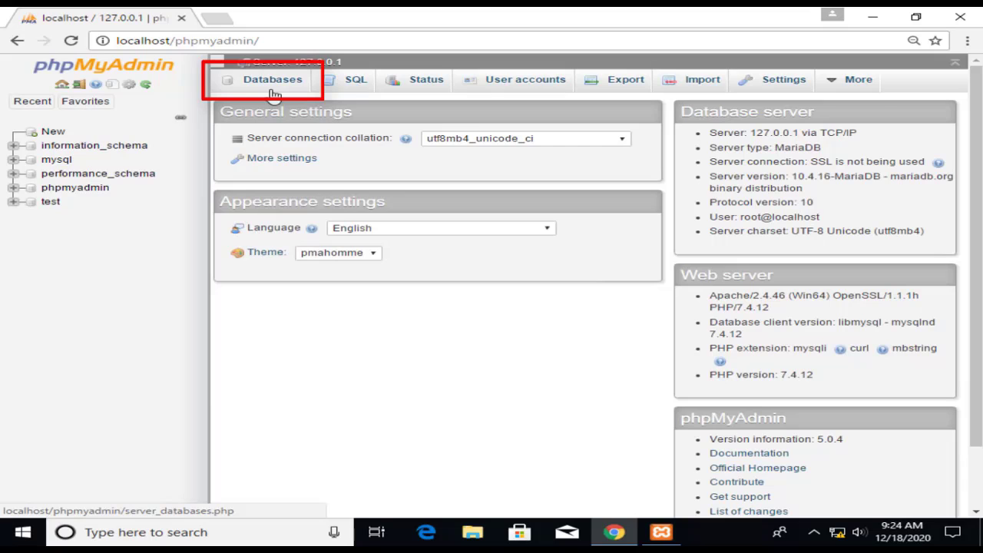
Step: Create a new database named dbsbarang
click(272, 86)
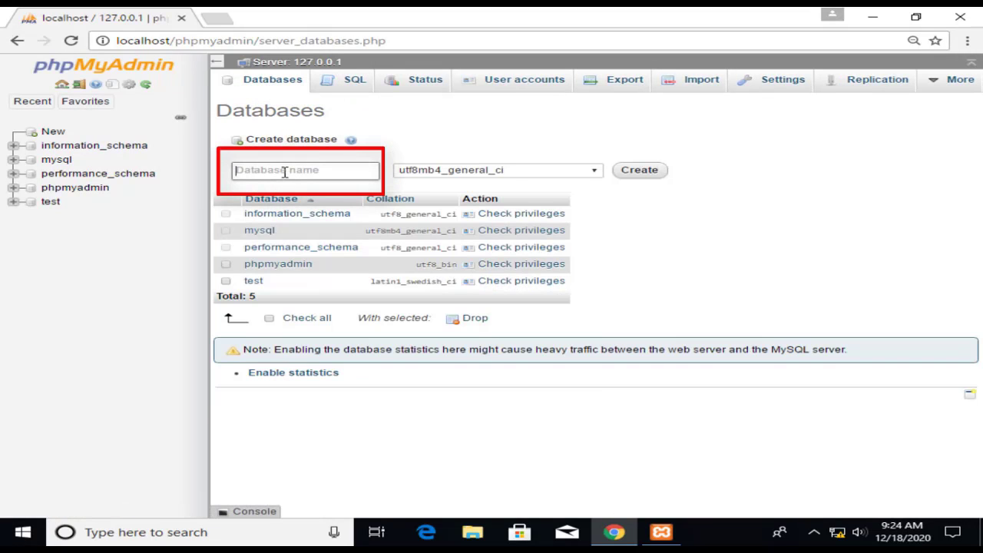
click(284, 172)
text(dbsbarang)
click(663, 173)
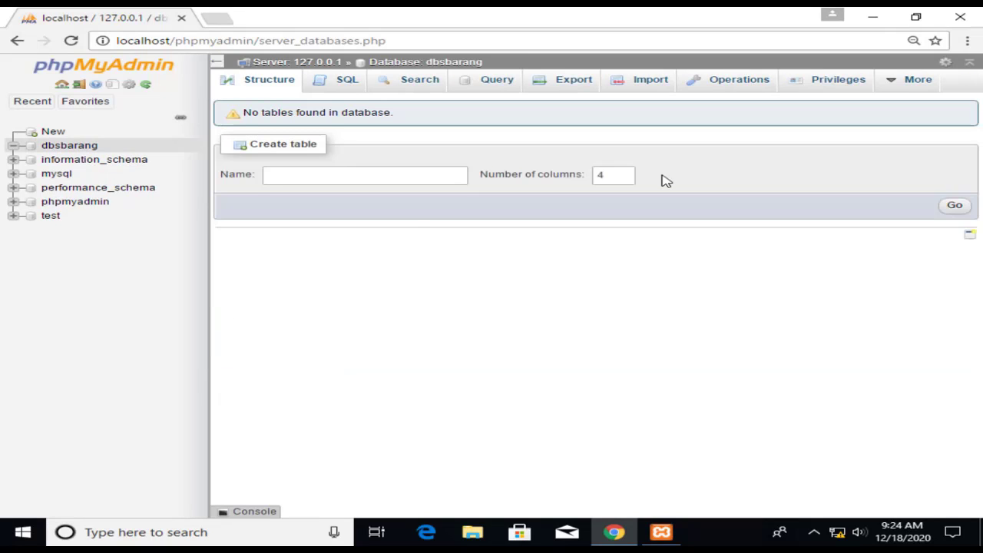
Step: Start a new table named tblbarang with 4 columns in the dbsbarang database
click(334, 175)
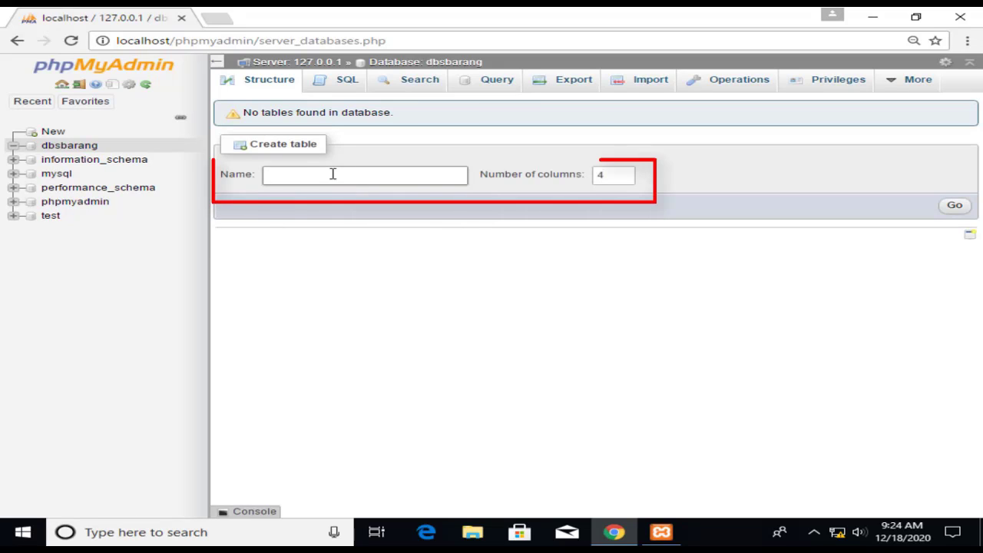
text(tblbaran)
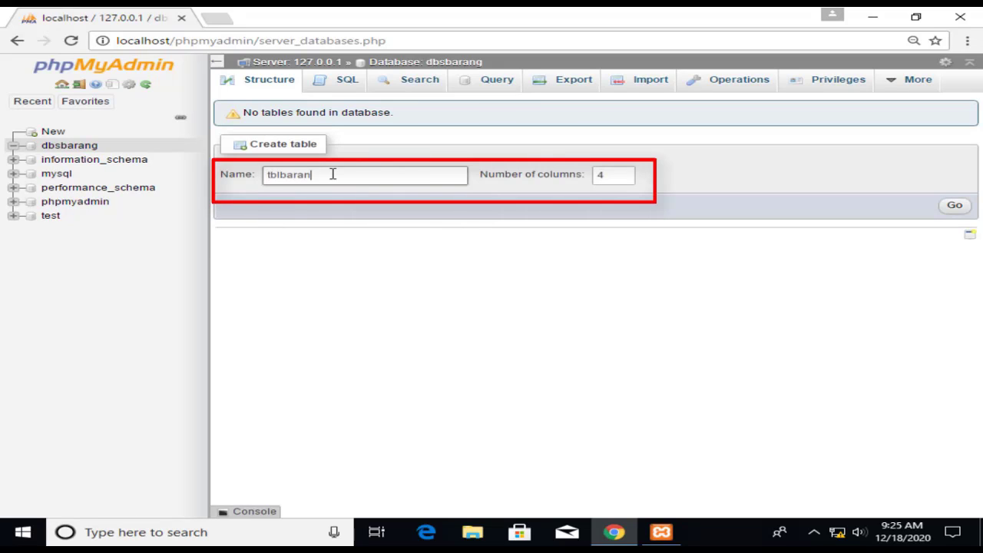
text(g)
click(615, 176)
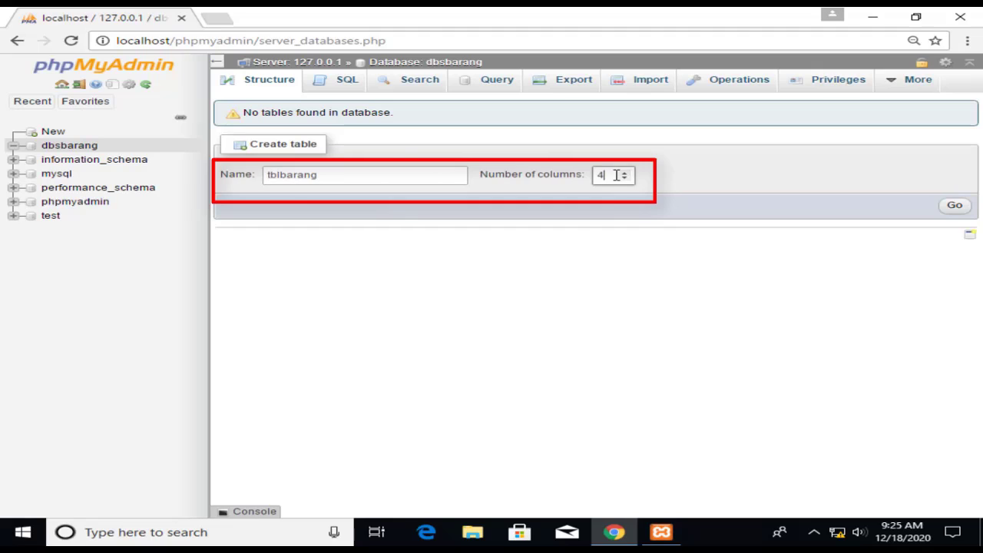
click(966, 211)
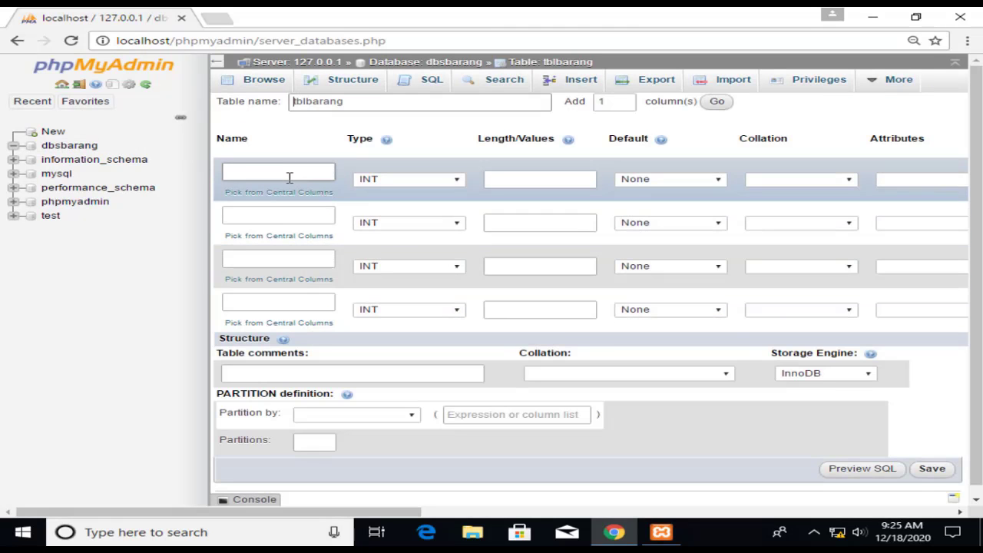
Step: Define the table's first column as id with the INT type
click(289, 175)
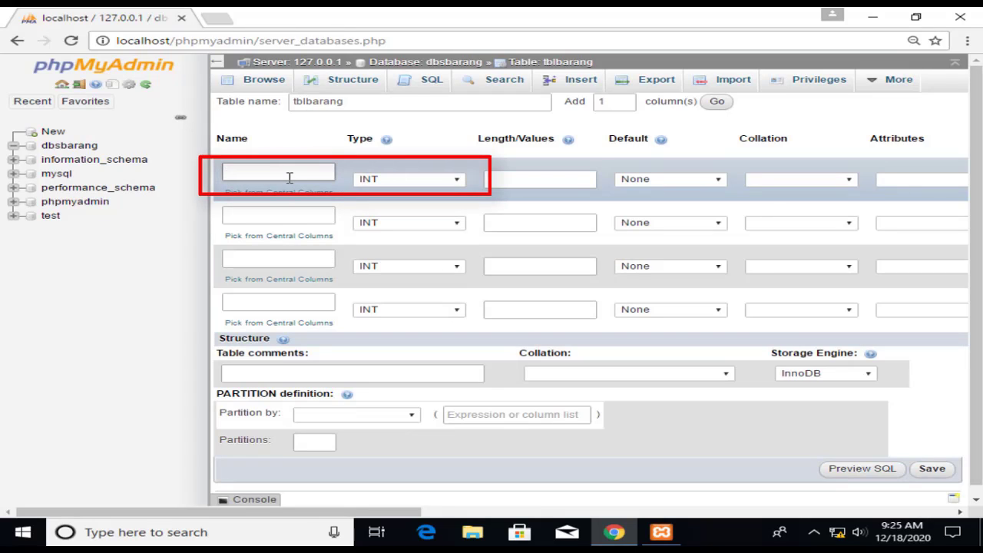
text(id)
click(403, 178)
click(404, 199)
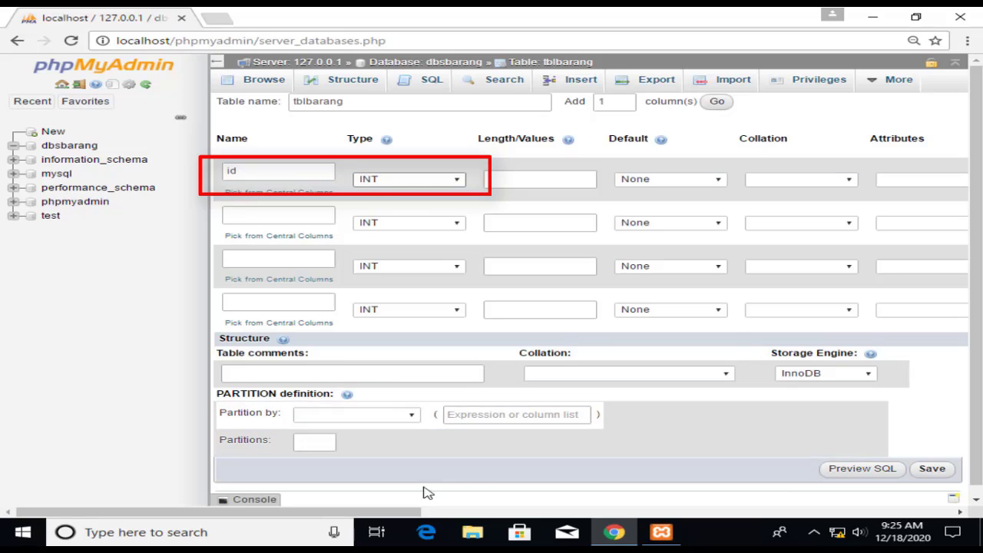
Step: Make the id column the PRIMARY index and enable auto-increment for it
drag(445, 512, 629, 523)
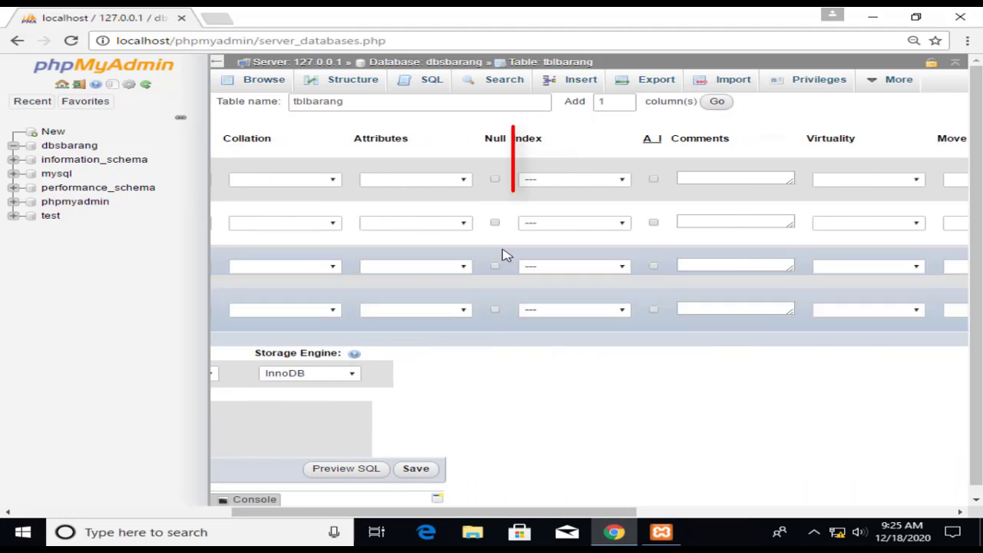
click(564, 184)
click(553, 202)
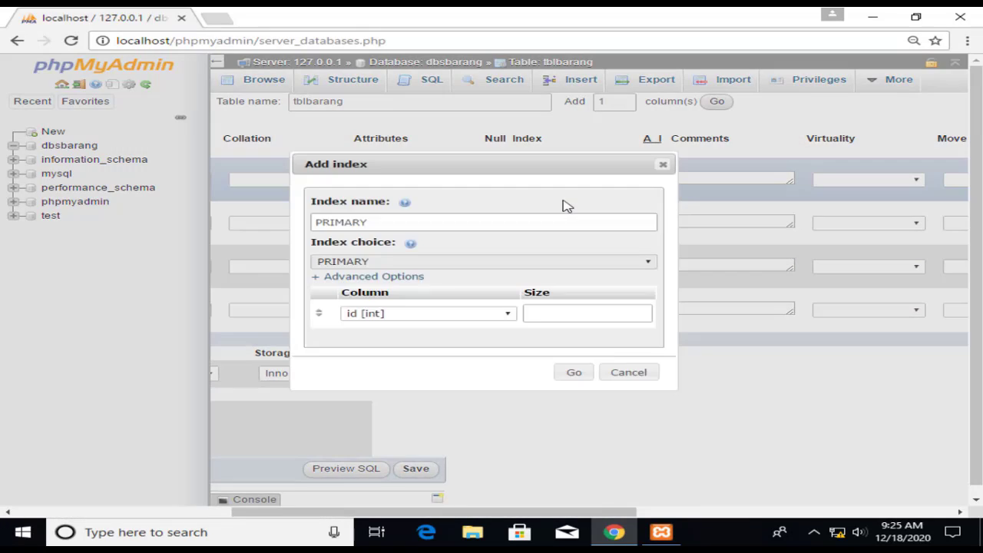
click(574, 372)
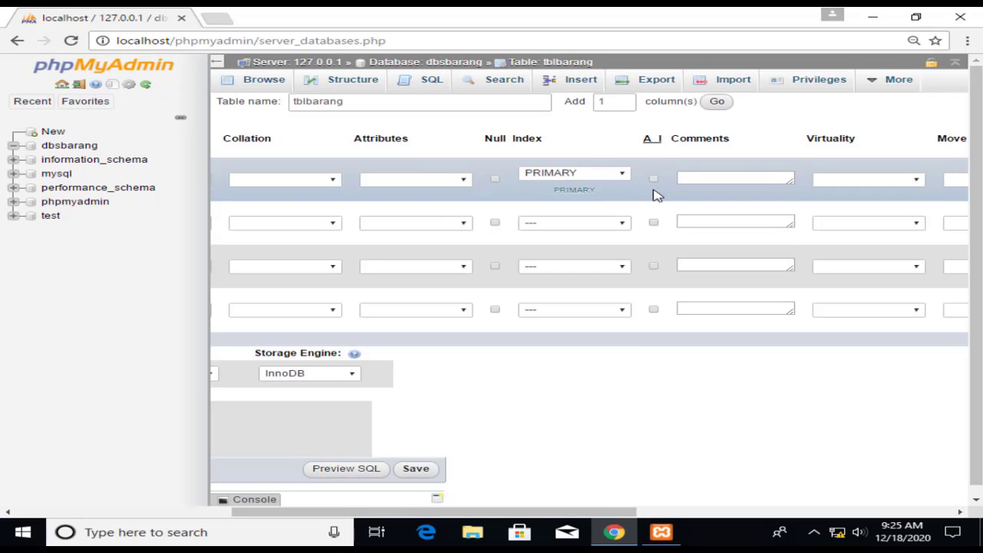
click(652, 179)
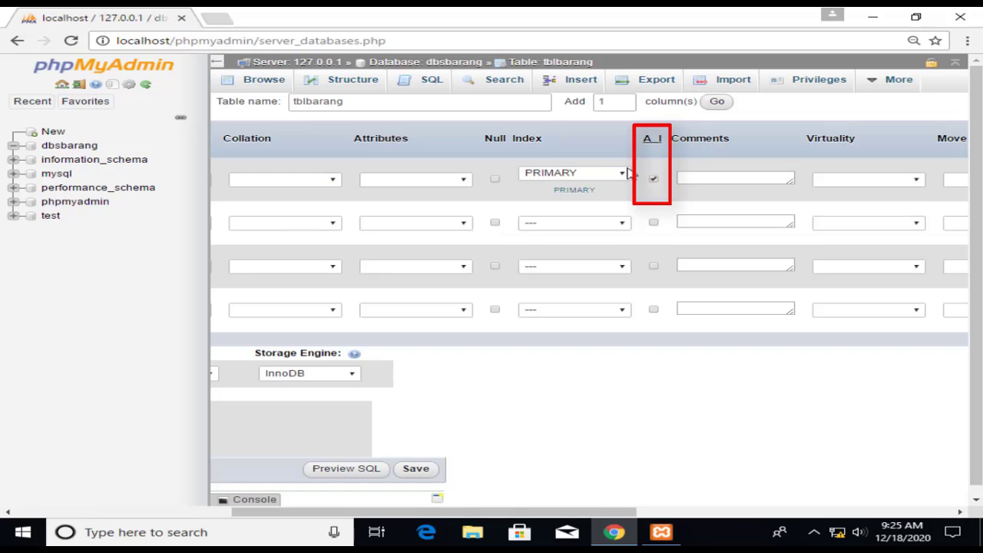
Step: Define the second column as kodebarang with type VARCHAR and length 4
drag(614, 511, 359, 510)
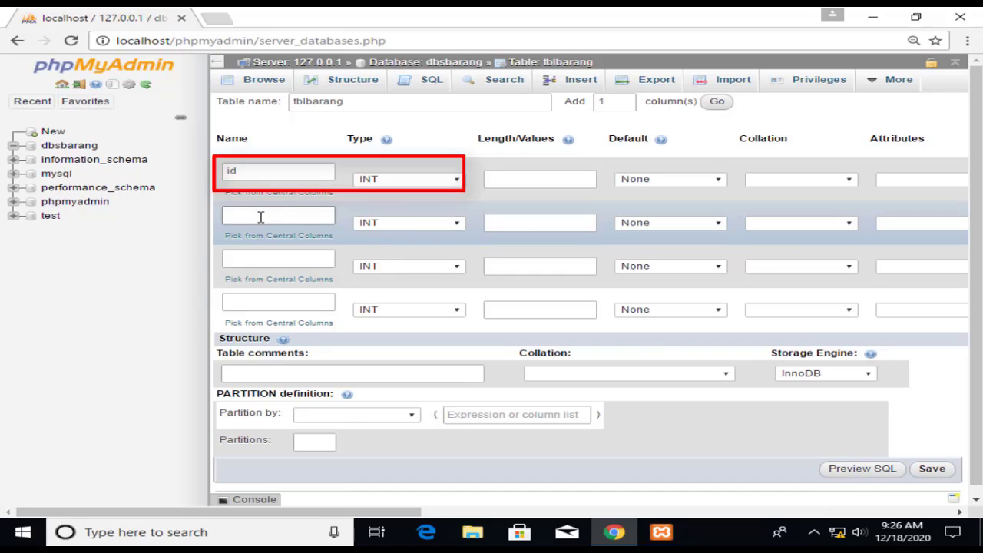
click(262, 215)
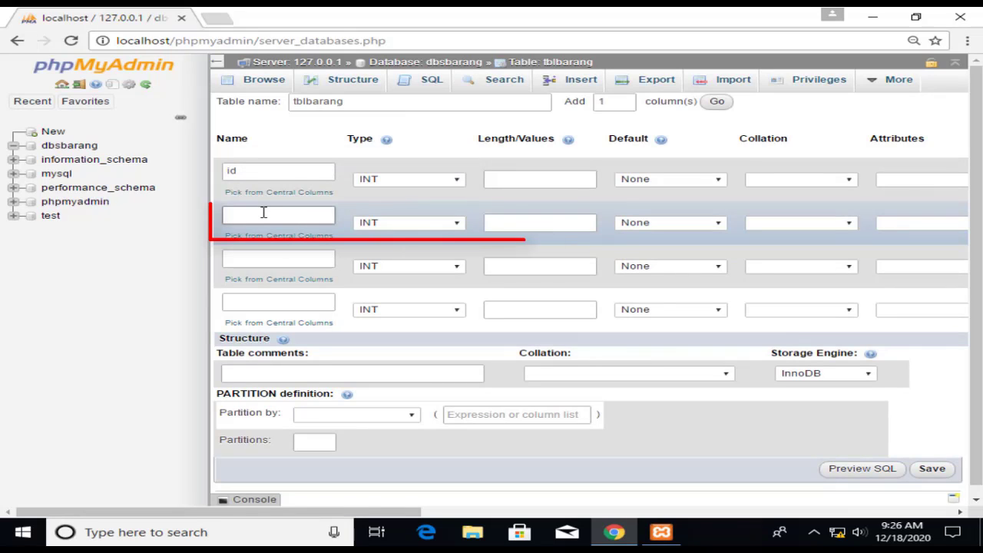
text(kode)
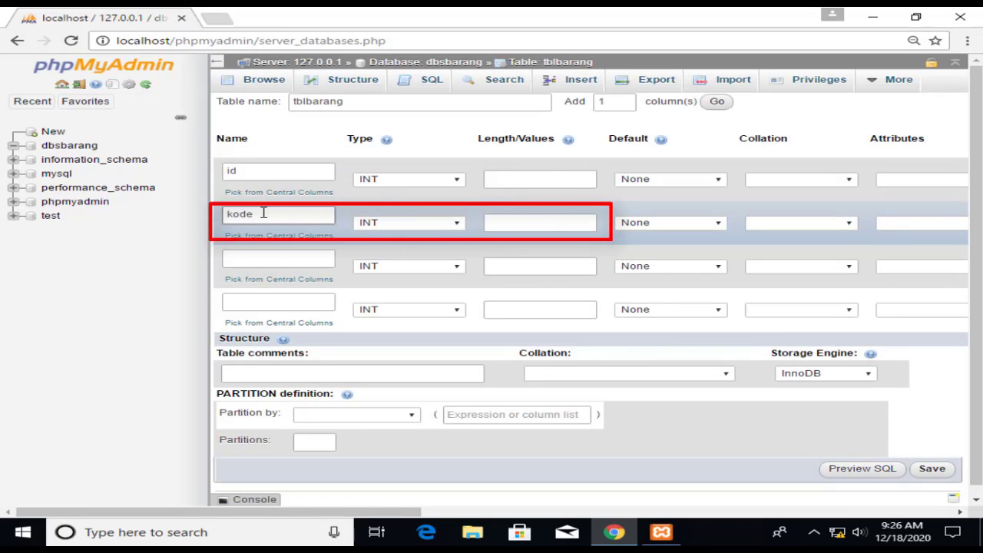
text(barang)
click(372, 225)
click(382, 245)
click(500, 226)
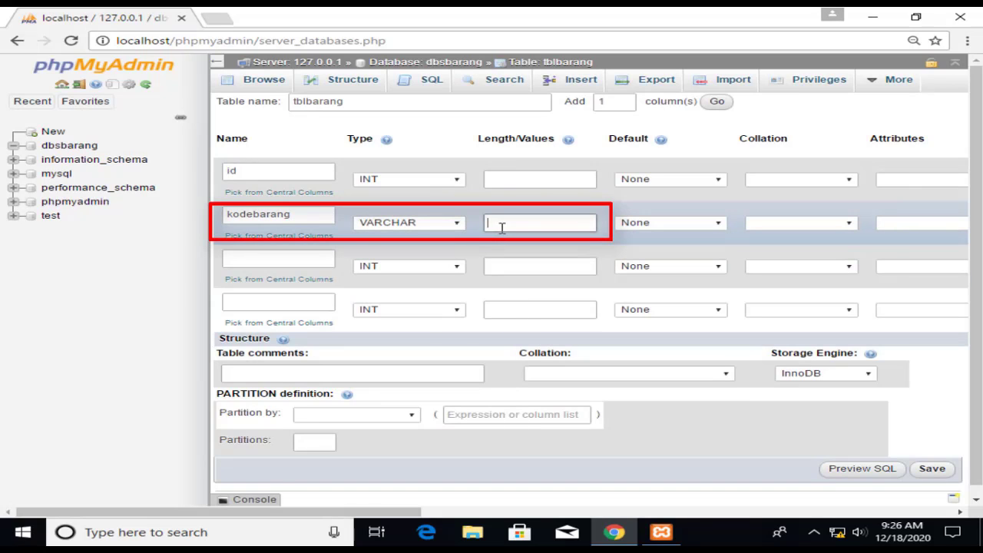
text(4)
Step: Define the third column as namabarang with type VARCHAR and length 50
click(316, 259)
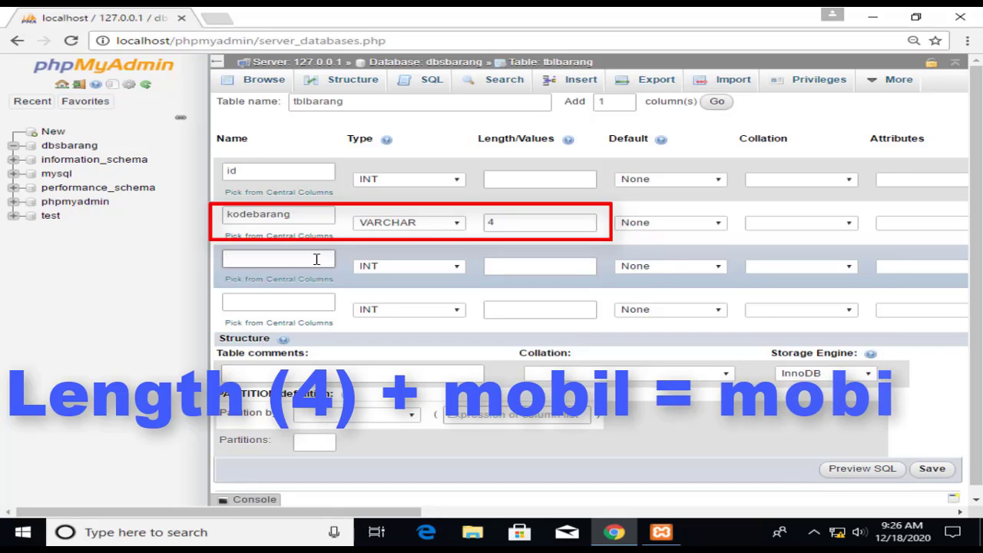
text(n)
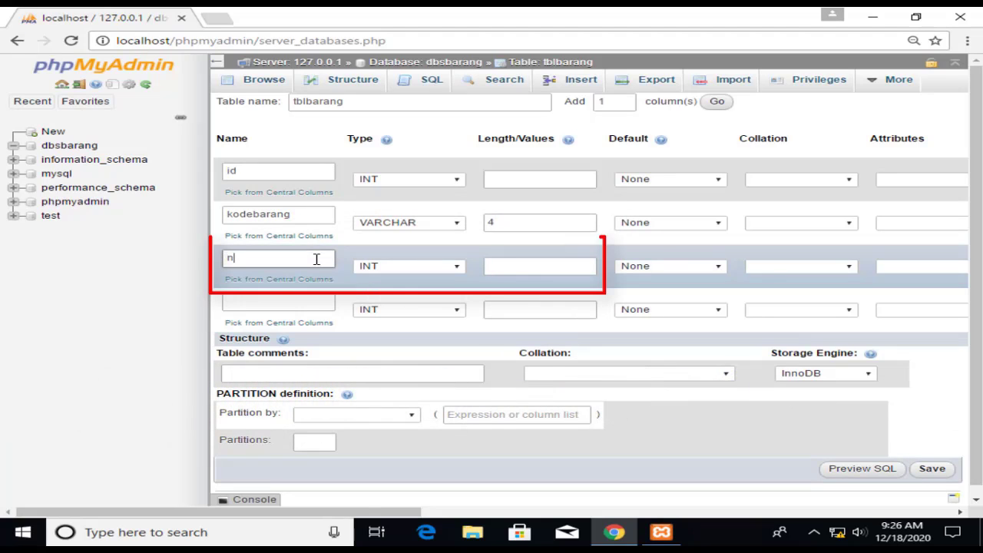
text(amabarang)
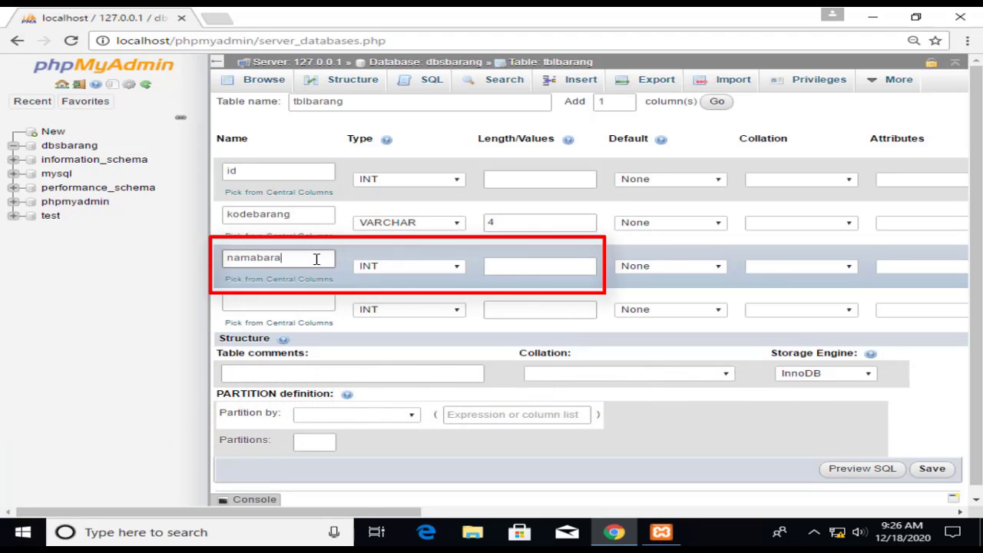
click(421, 266)
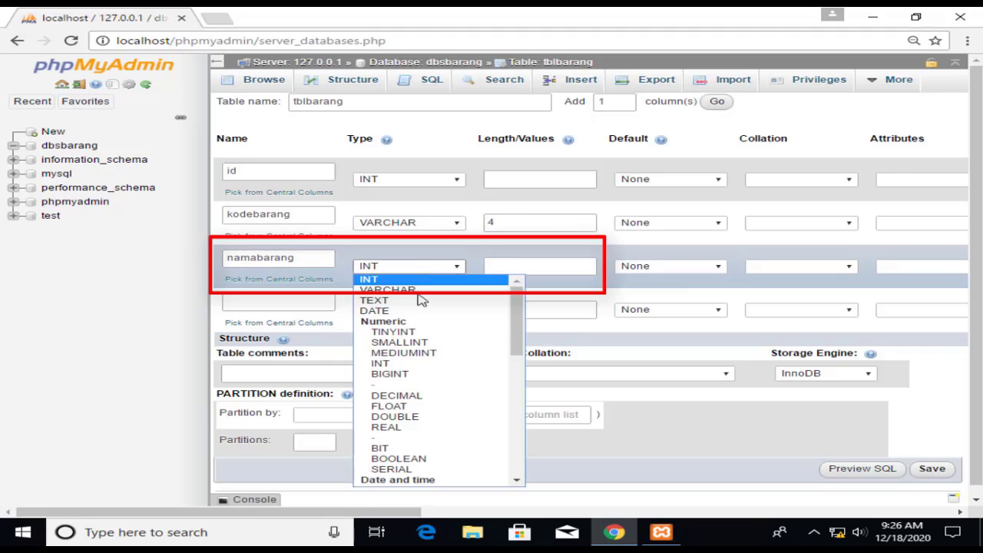
click(422, 291)
click(503, 268)
text(50)
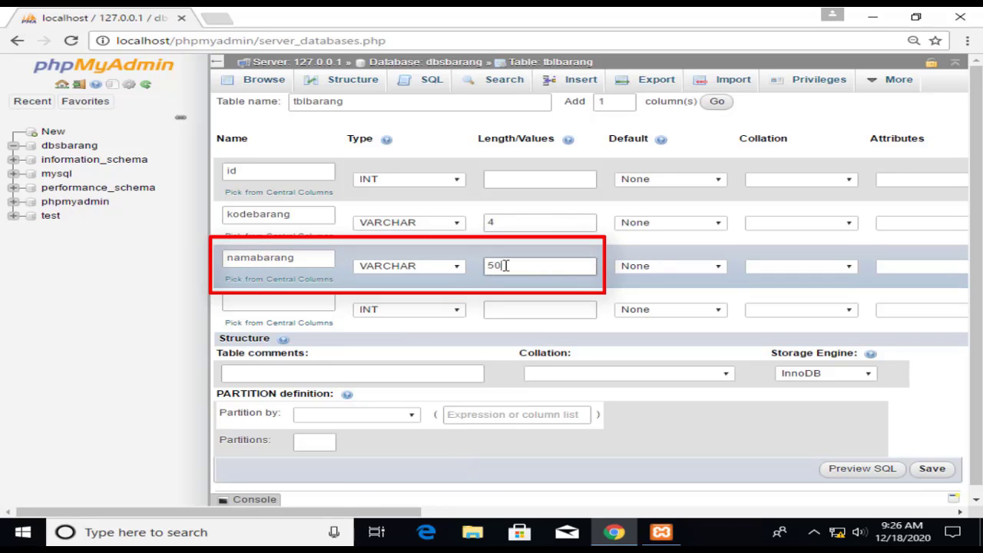
Step: Define the fourth column as stokbarang with the INT type and save the tblbarang table
click(321, 301)
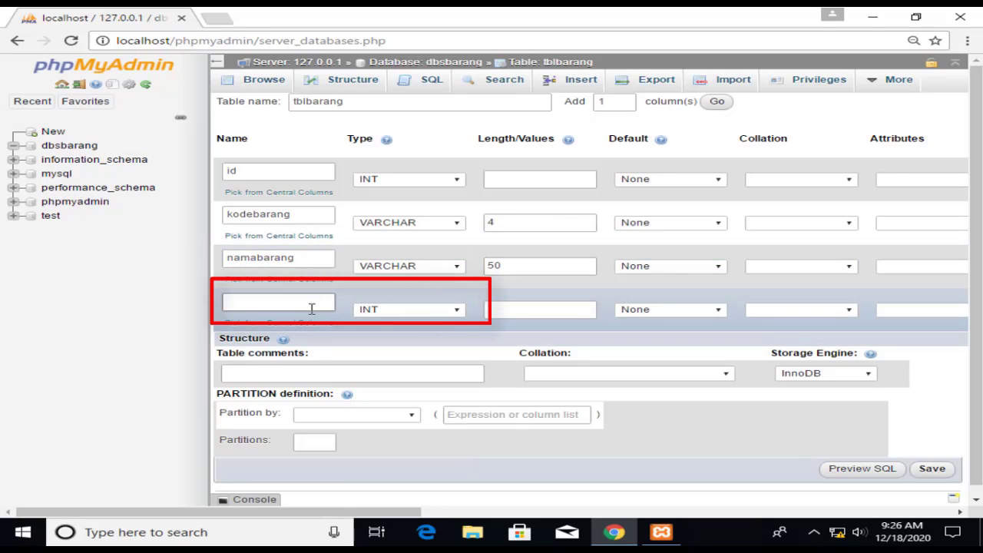
text(stokbarang)
click(458, 314)
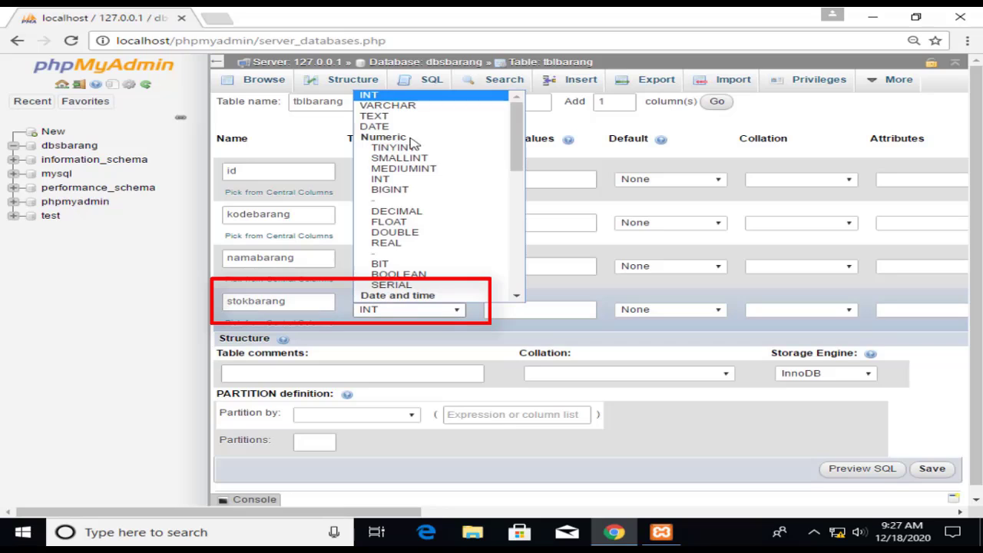
click(393, 98)
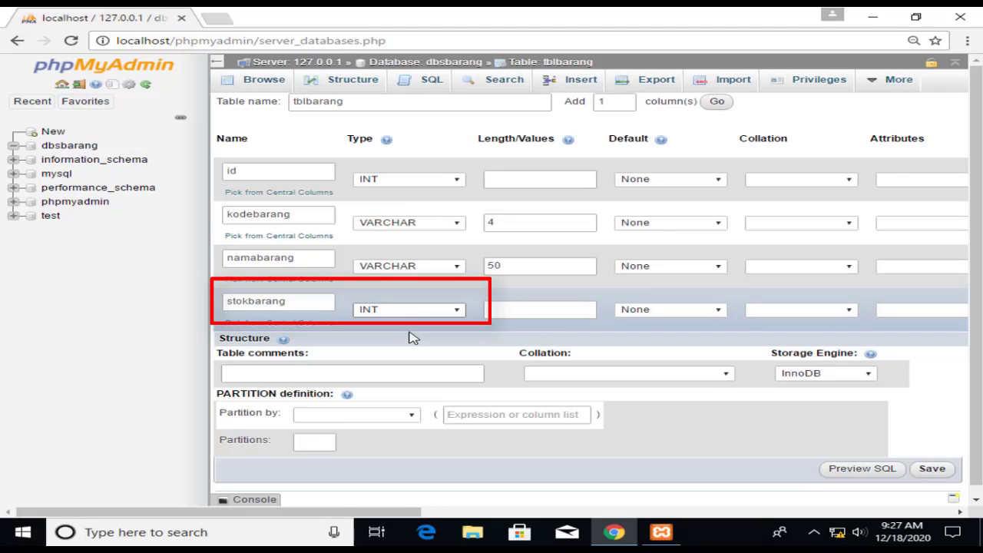
click(950, 476)
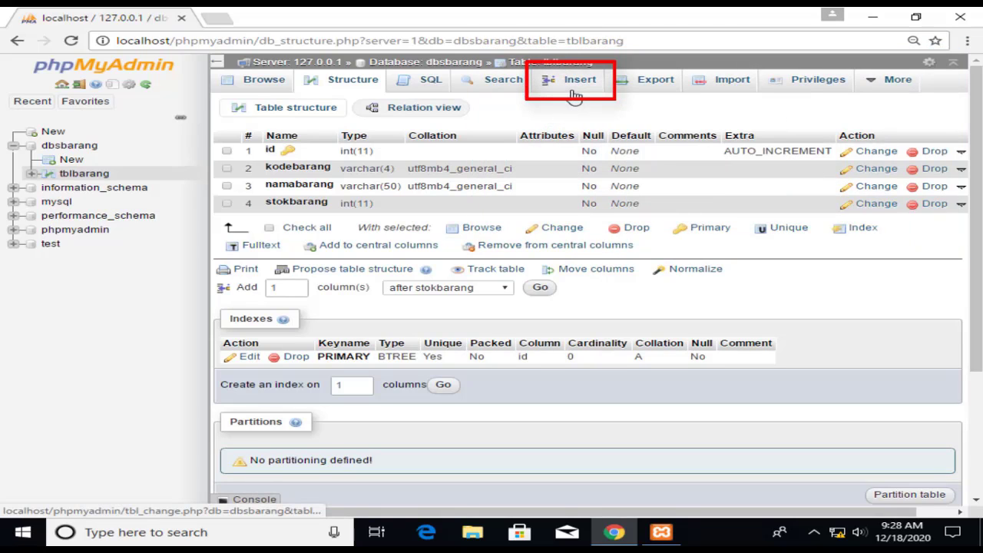
Step: Fill in the first new tblbarang row with kodebarang 01, namabarang Pulpen and stokbarang 5
click(575, 93)
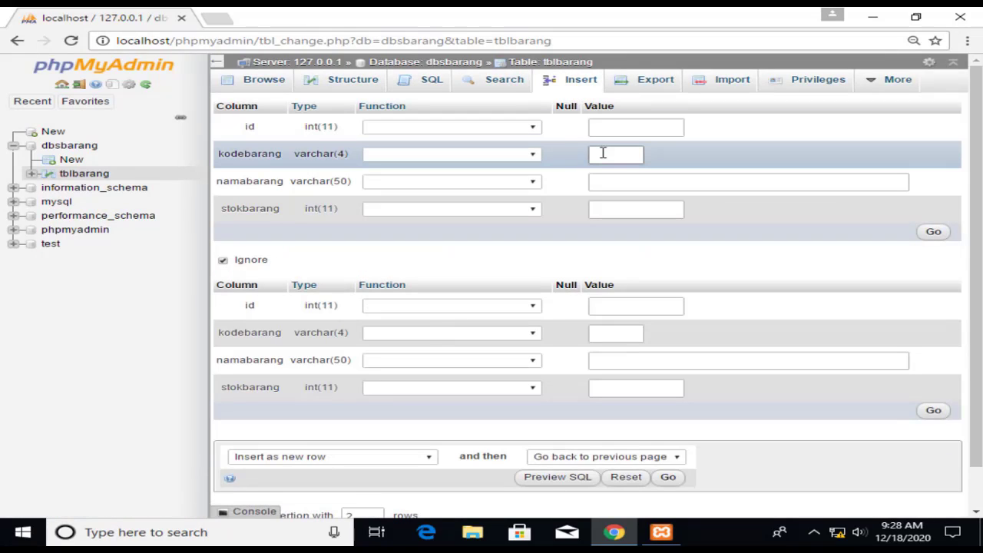
click(604, 154)
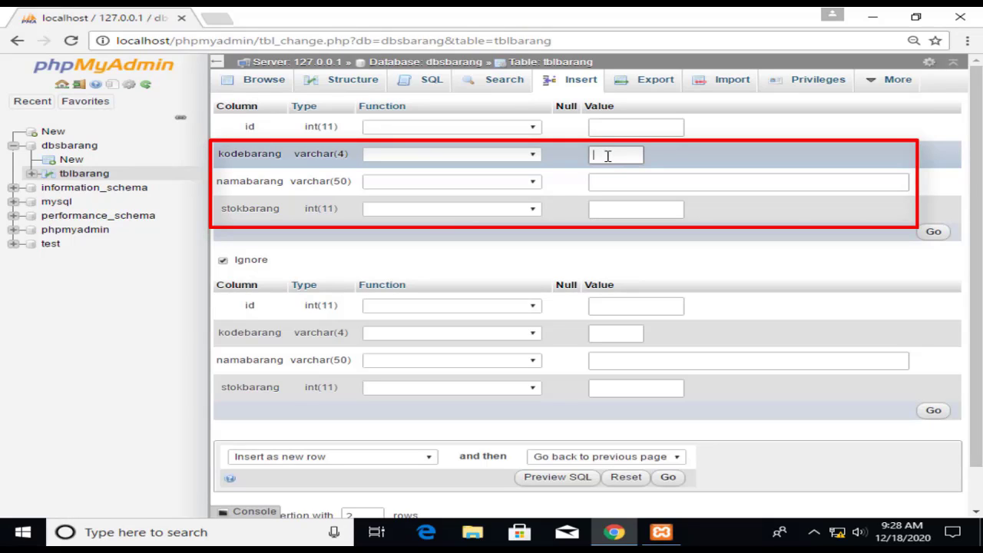
text(01)
click(620, 179)
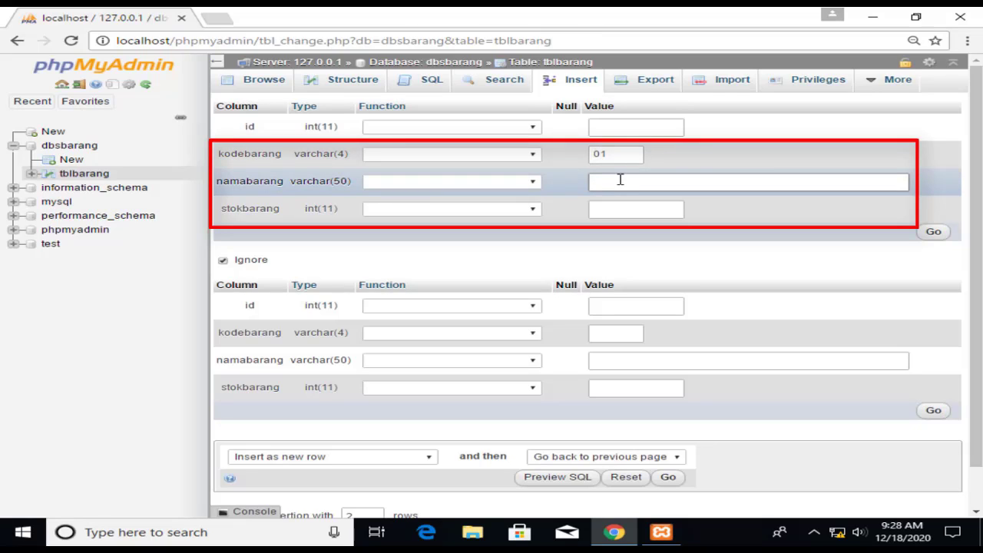
text(Pulpen)
click(623, 212)
text(5)
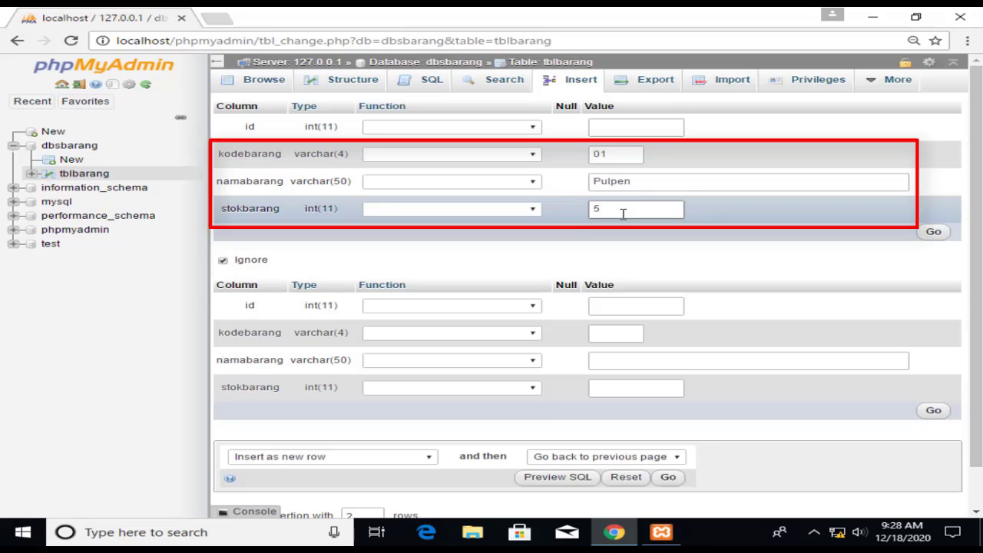
Step: Fill in the second row with kodebarang 02, namabarang Pensil and stokbarang 10, leave both id values empty, and insert both rows
click(614, 339)
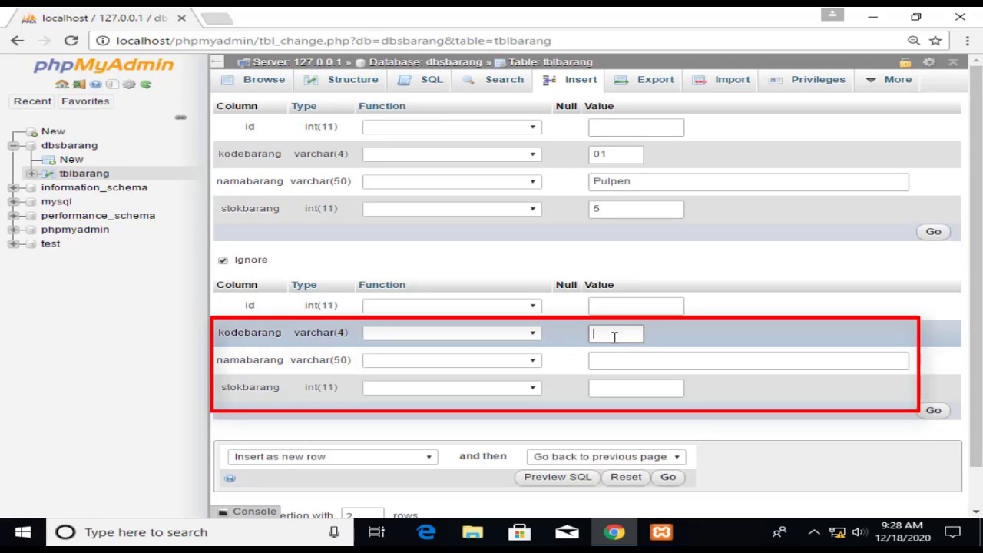
text(02)
click(628, 366)
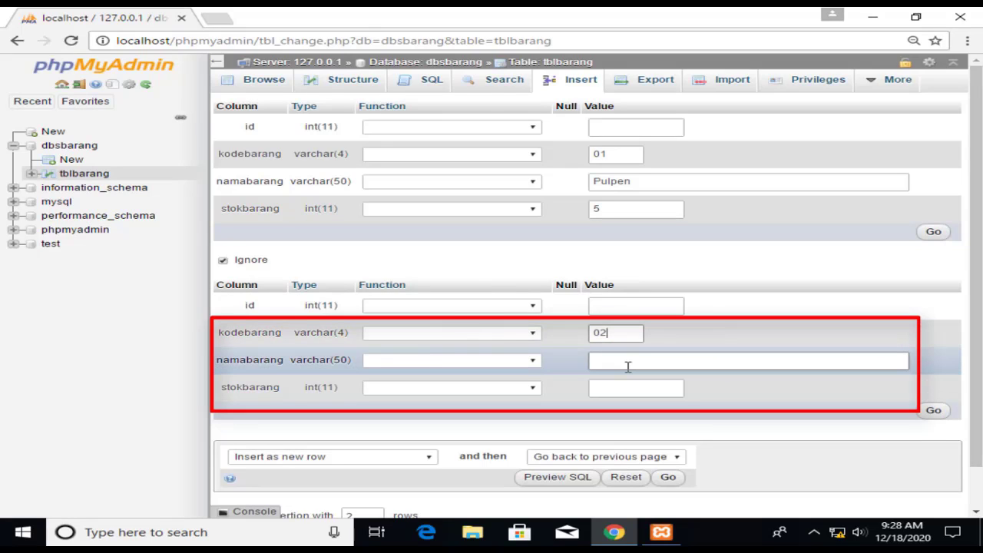
text(Pensil)
click(623, 388)
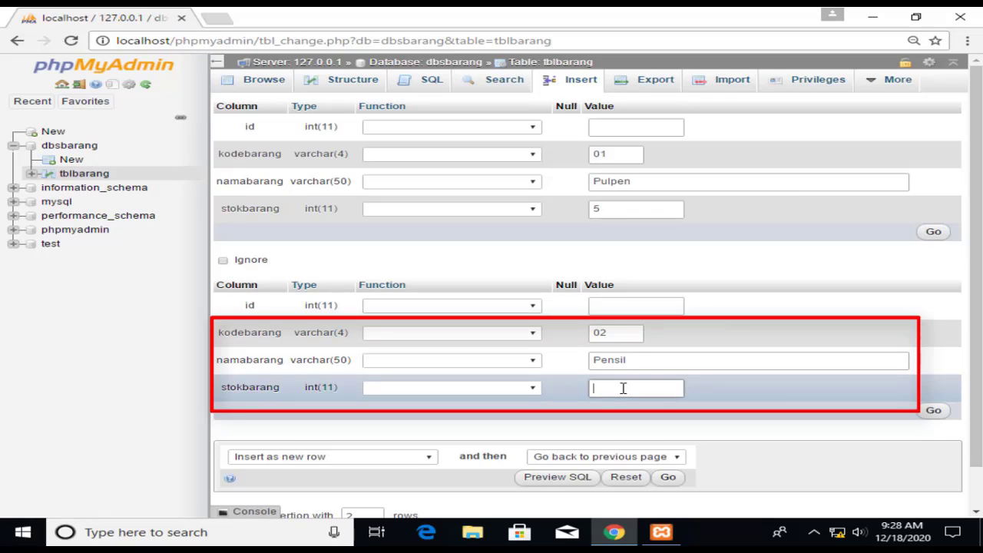
text(10)
click(658, 303)
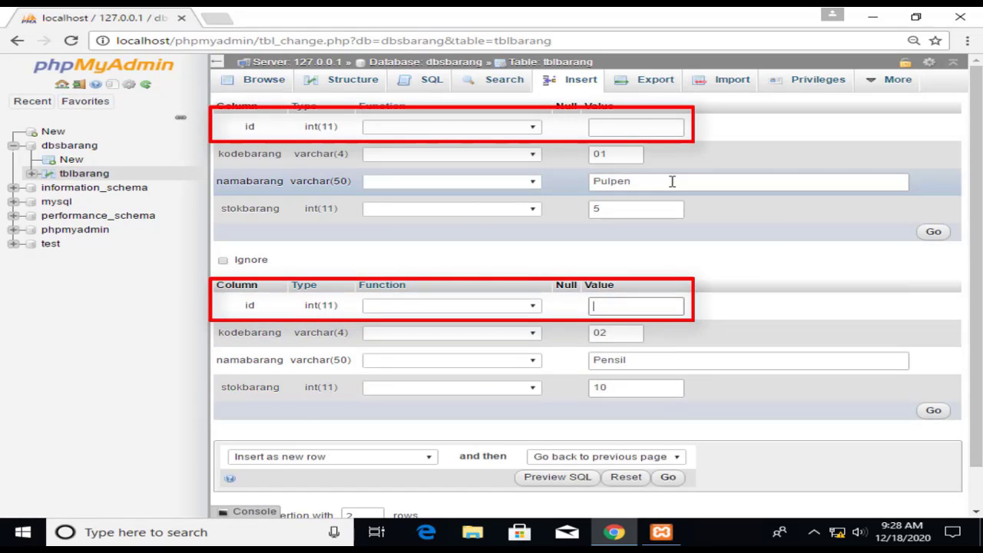
click(654, 128)
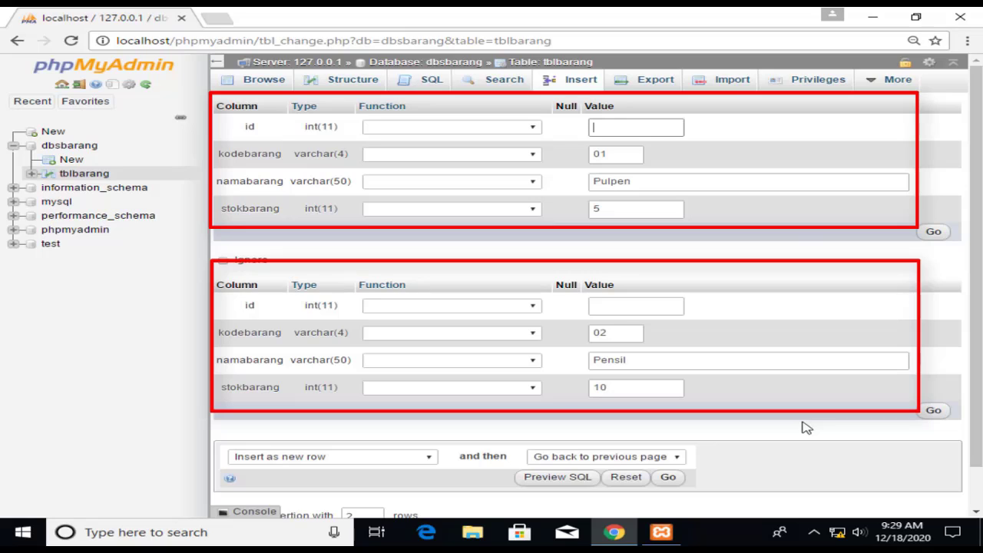
click(947, 413)
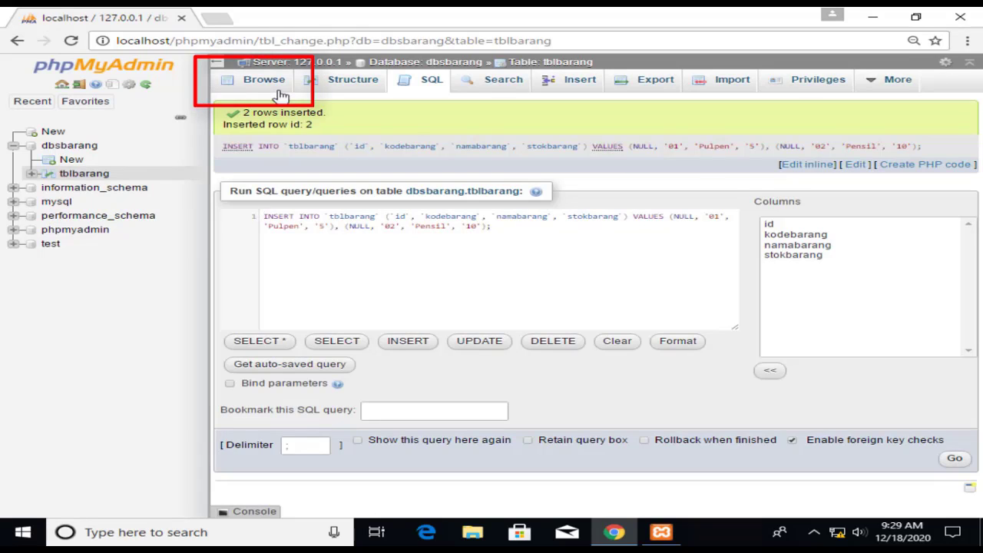
Step: Change the namabarang of the Pulpen row in tblbarang to Penghapus, save the edit, and delete that row
click(279, 93)
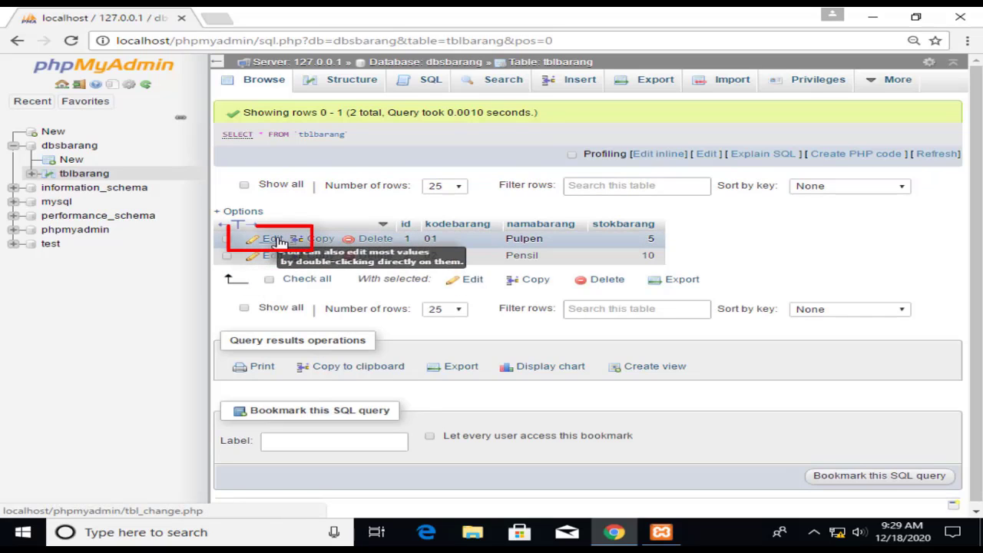
click(273, 239)
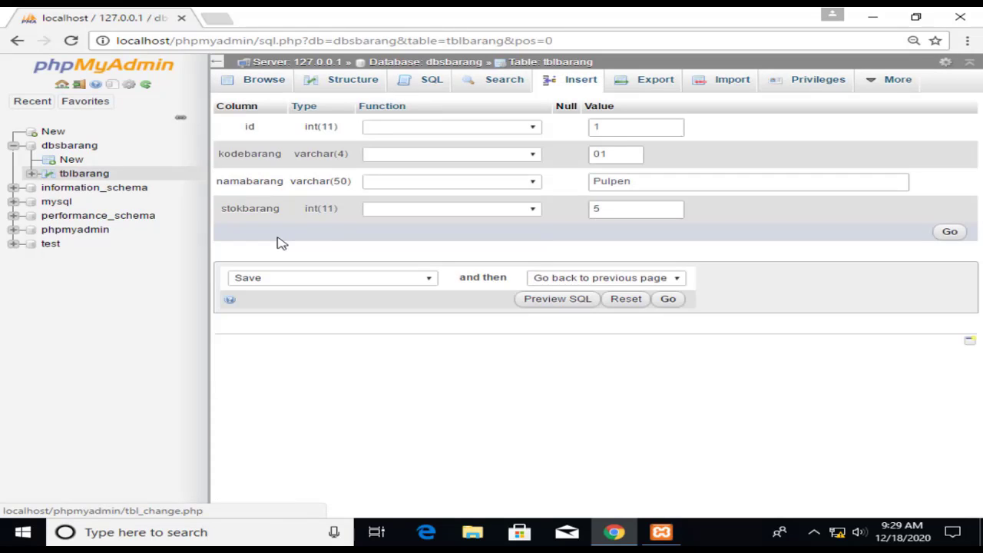
drag(645, 188, 577, 183)
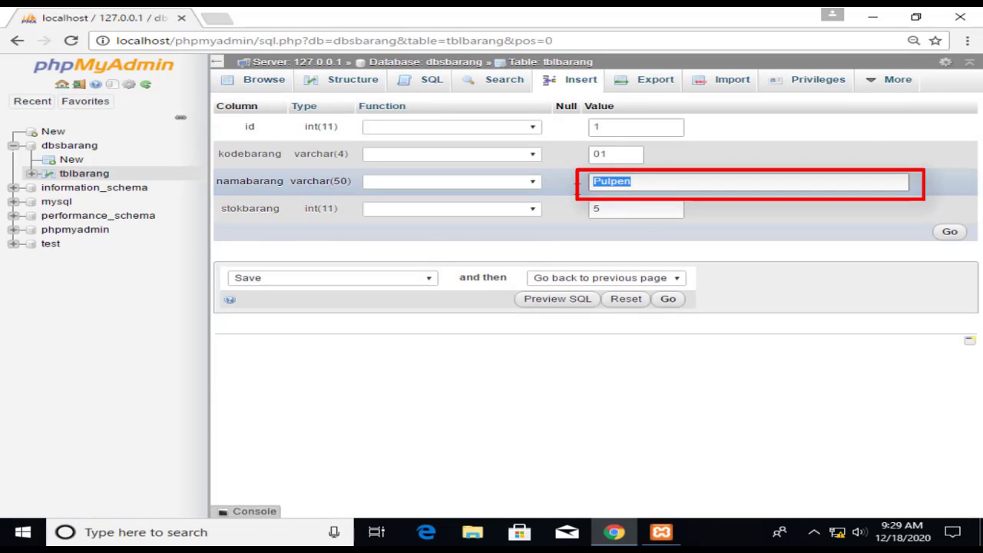
text(Penghapus)
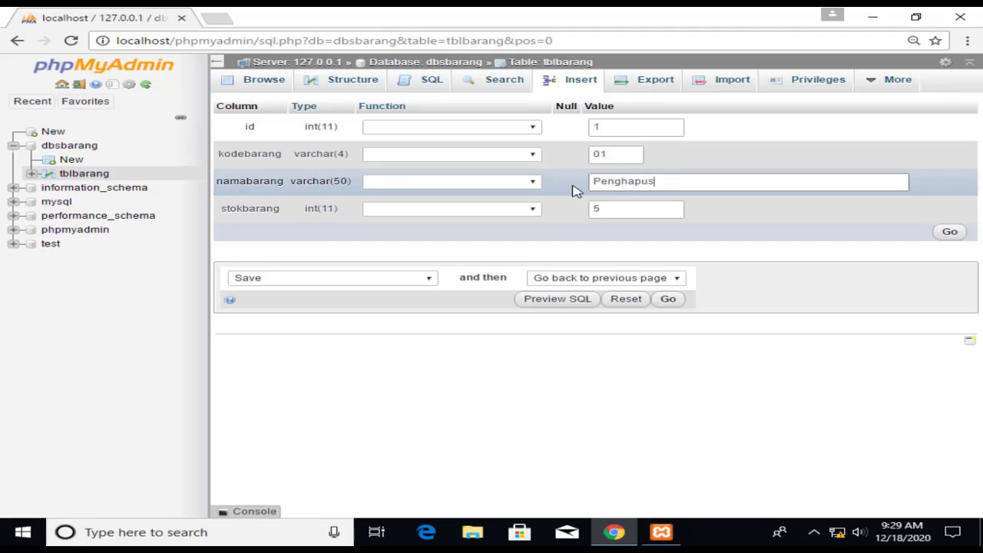
click(950, 233)
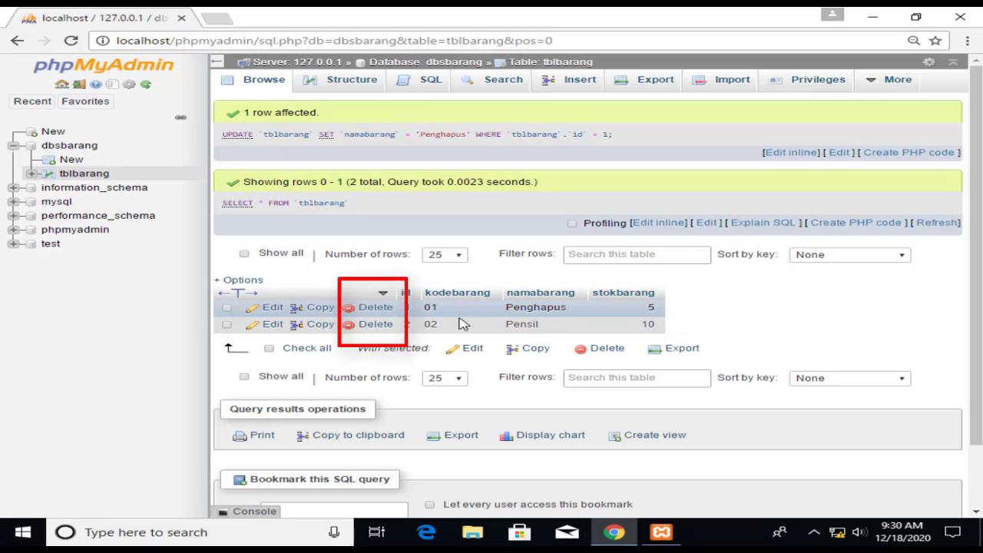
click(388, 314)
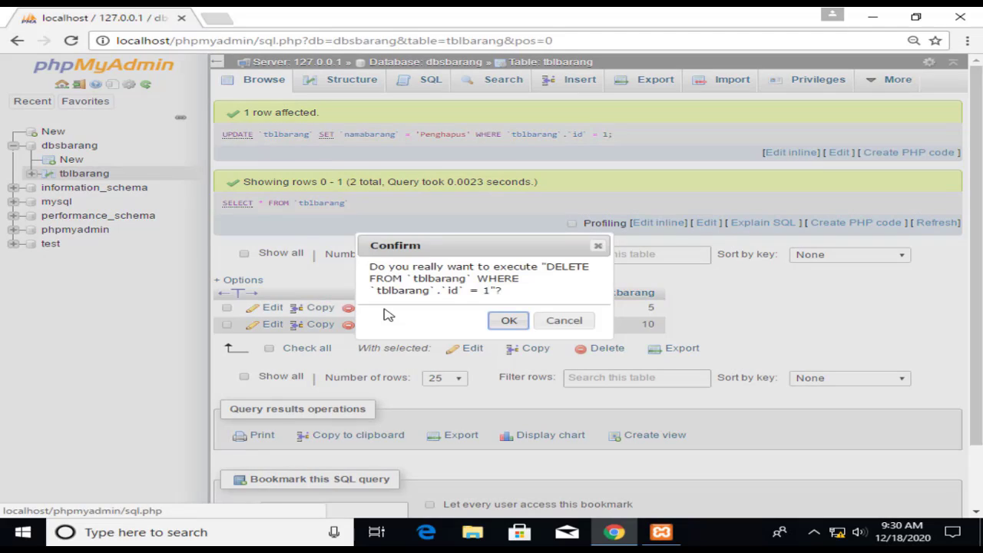
click(507, 321)
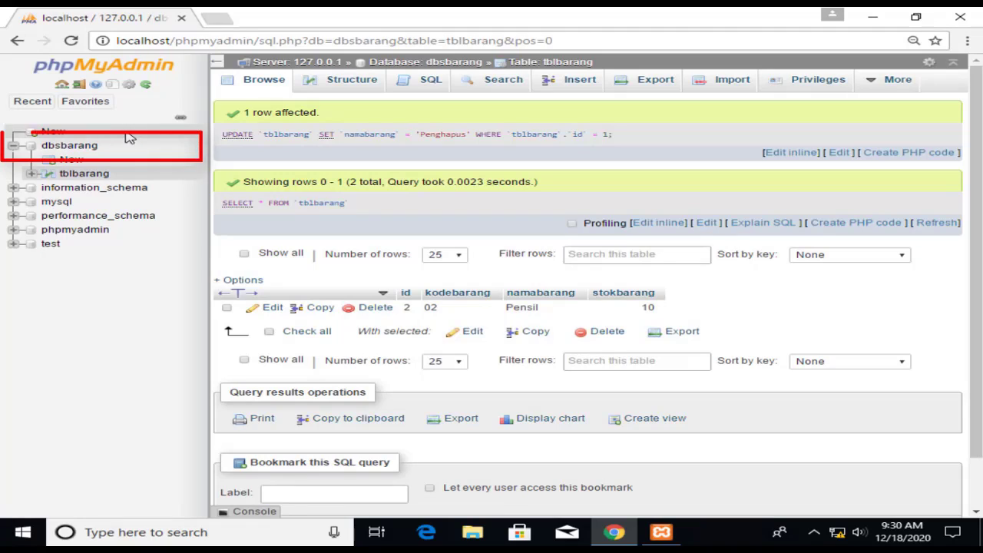
Step: Open the structure of the tblbarang table in dbsbarang and begin adding 1 column after stokbarang
click(92, 147)
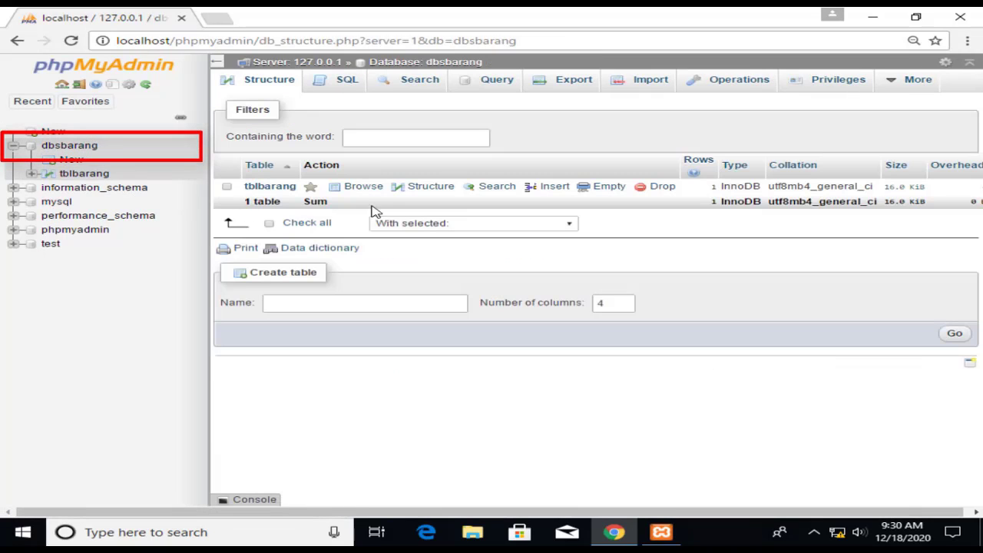
click(434, 193)
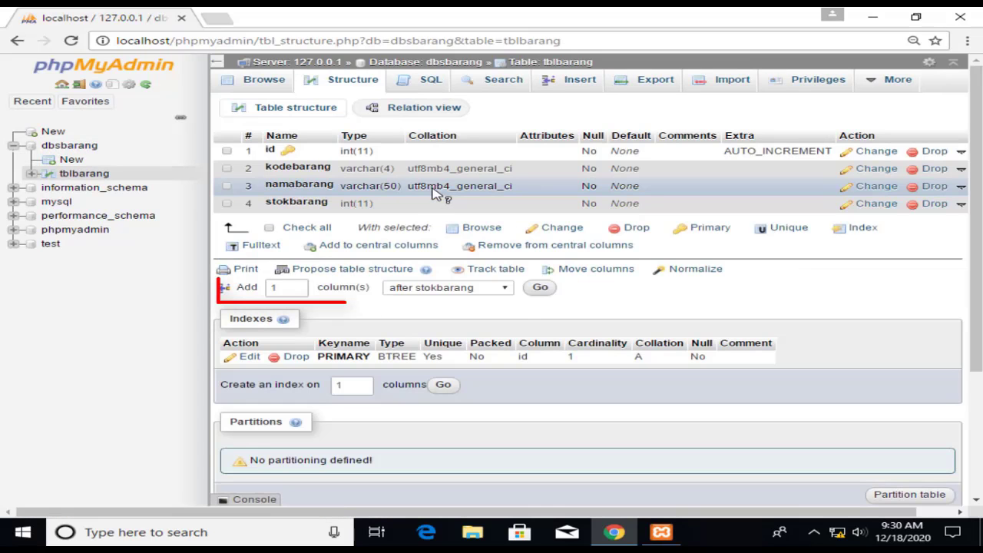
click(279, 287)
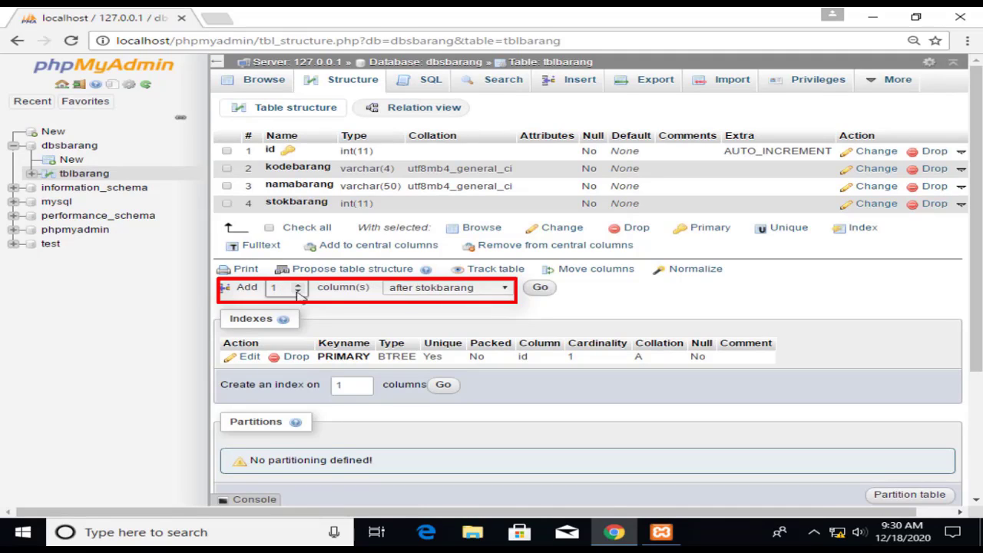
click(492, 294)
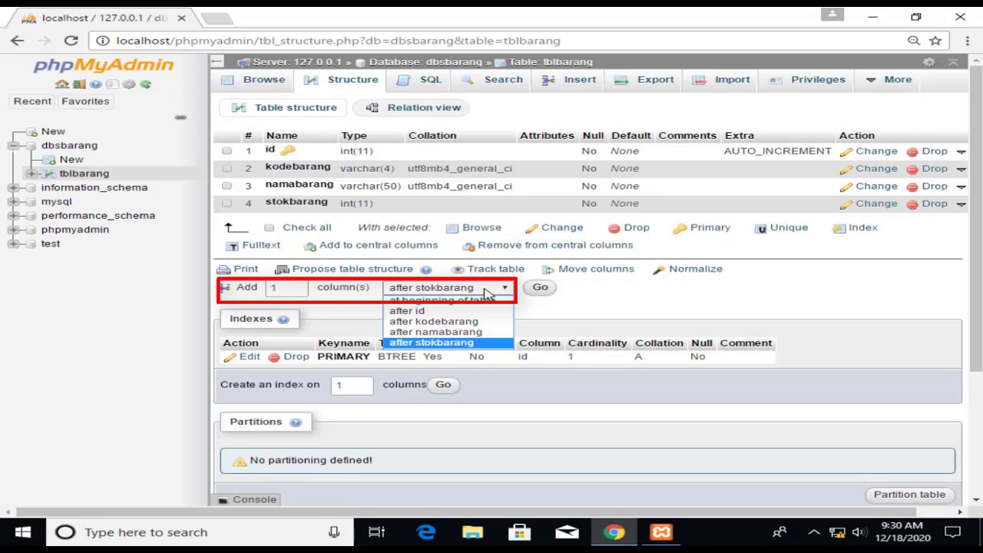
click(459, 343)
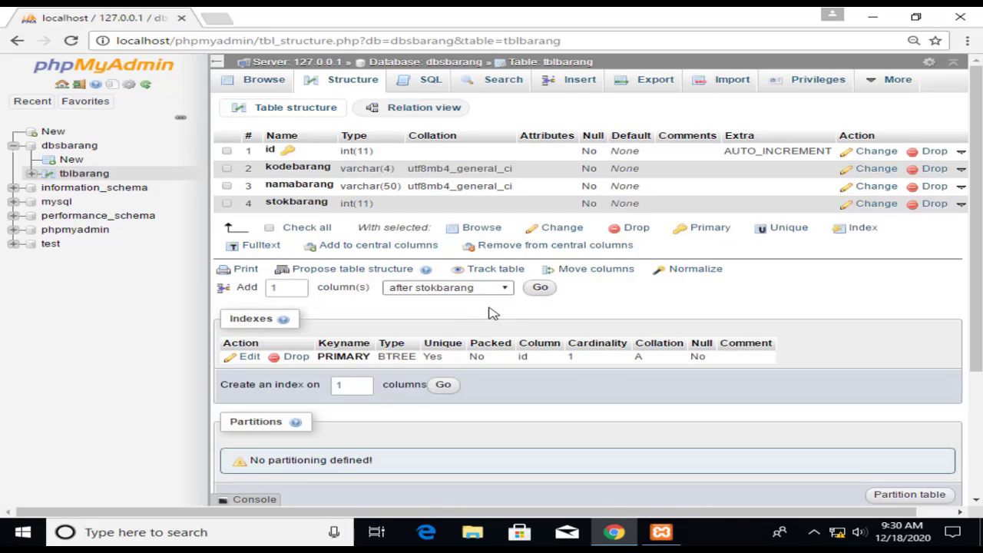
click(540, 288)
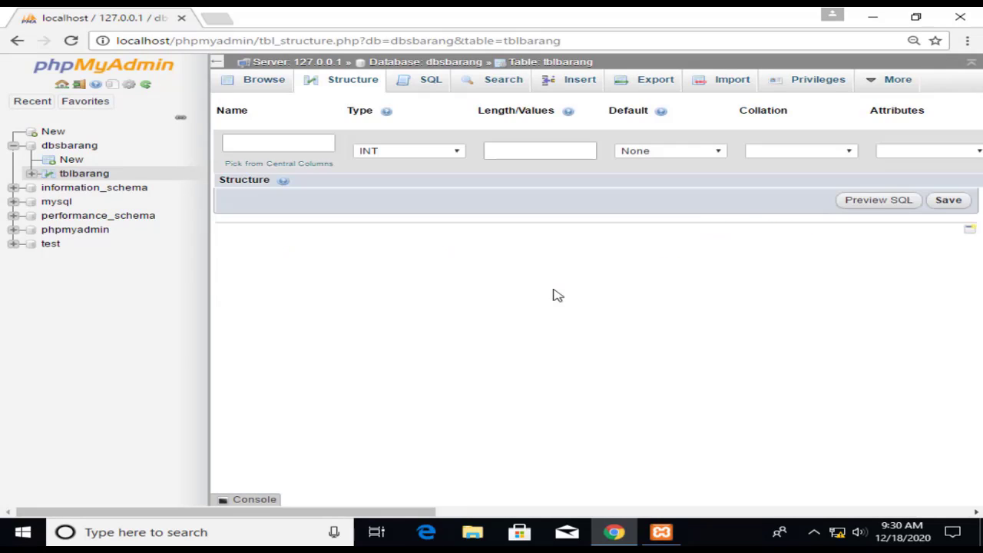
Step: Define the new column as tanggalmasuk with type DATE, allow NULL values, and save it to tblbarang
click(302, 146)
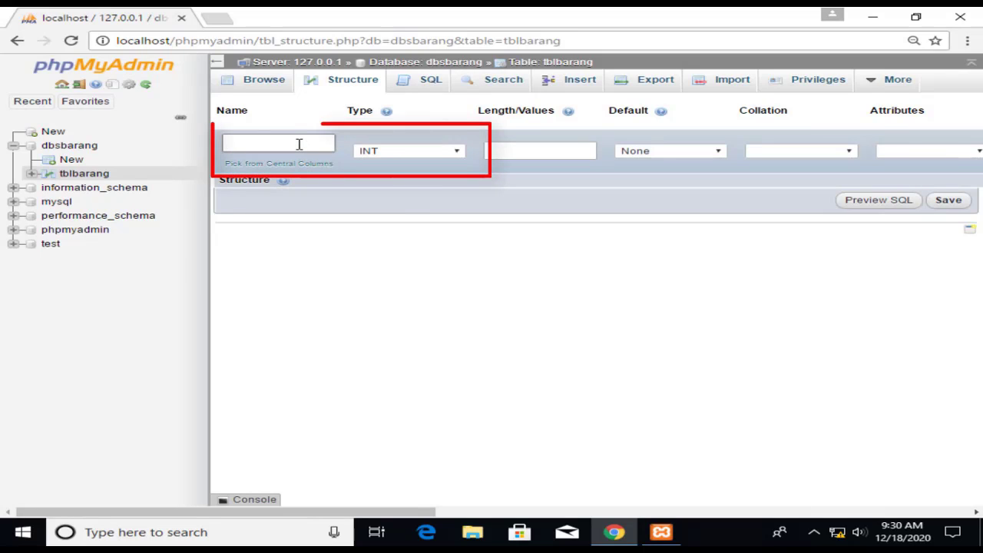
text(ta)
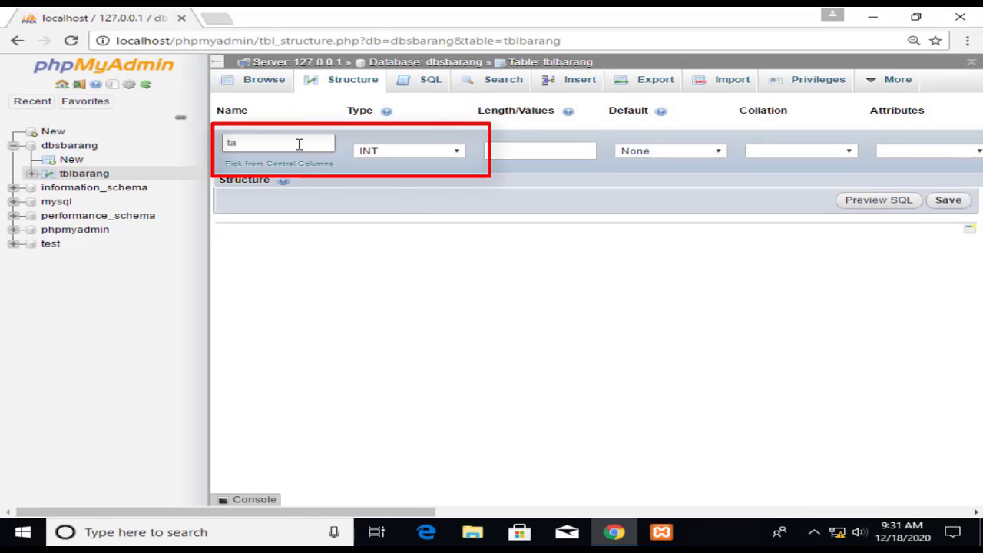
text(nggalmasuk)
click(372, 152)
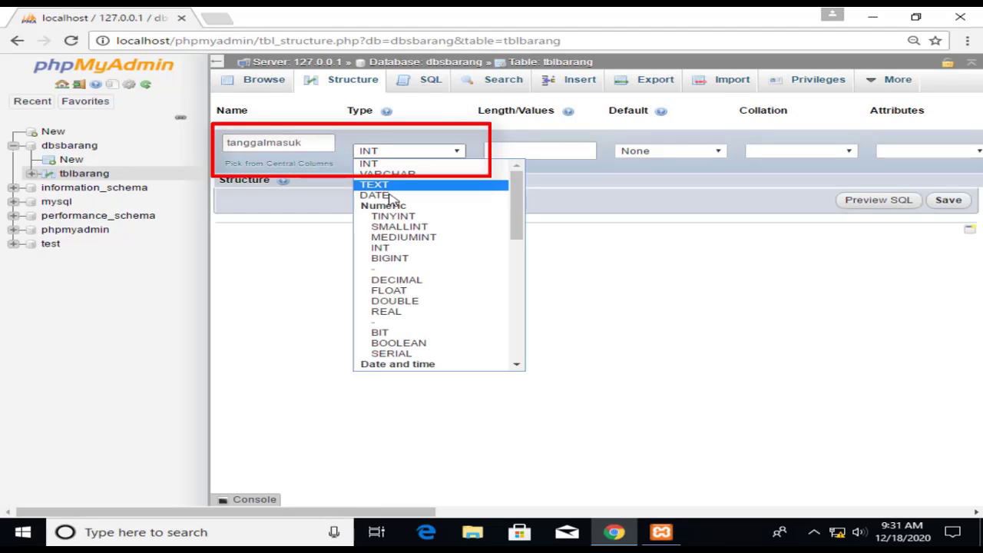
click(388, 196)
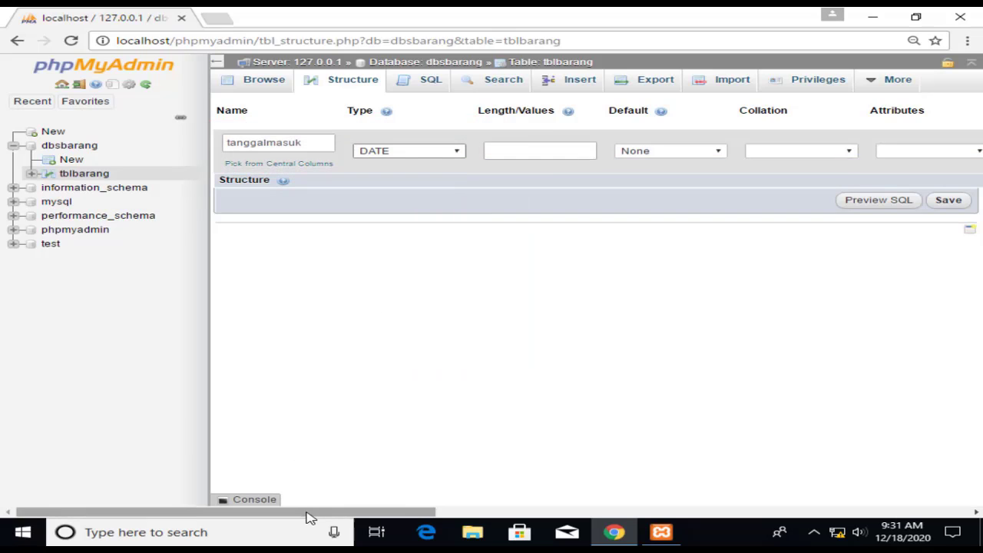
drag(307, 514, 497, 520)
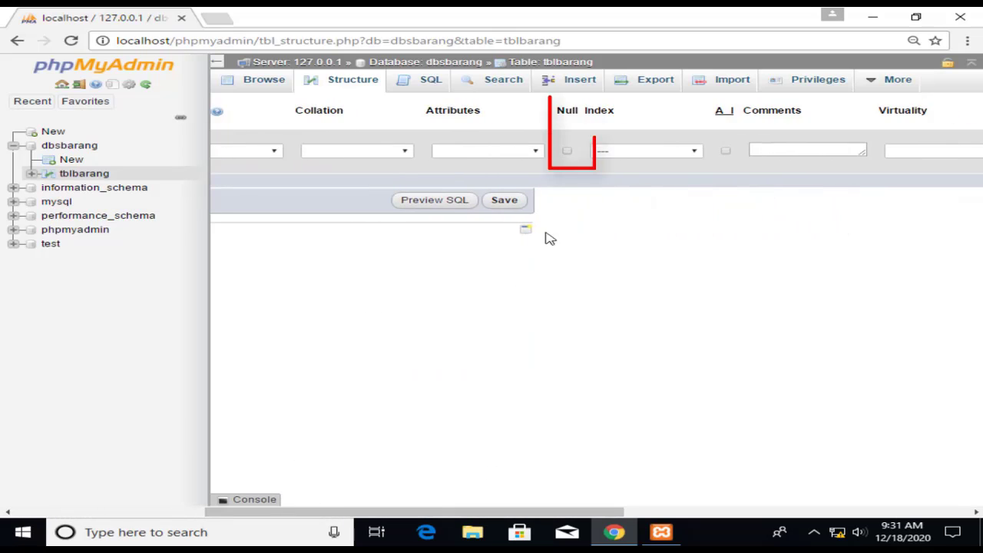
click(568, 153)
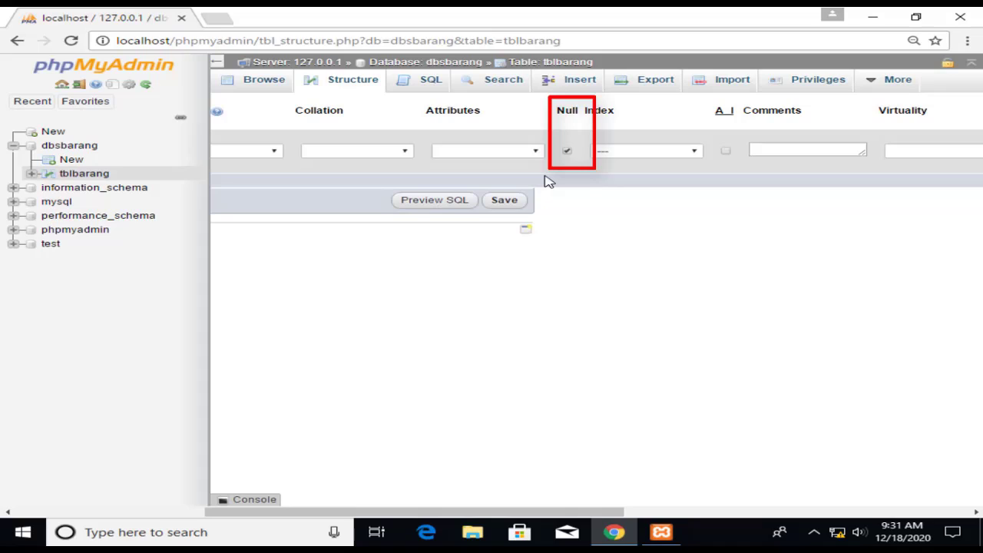
click(506, 201)
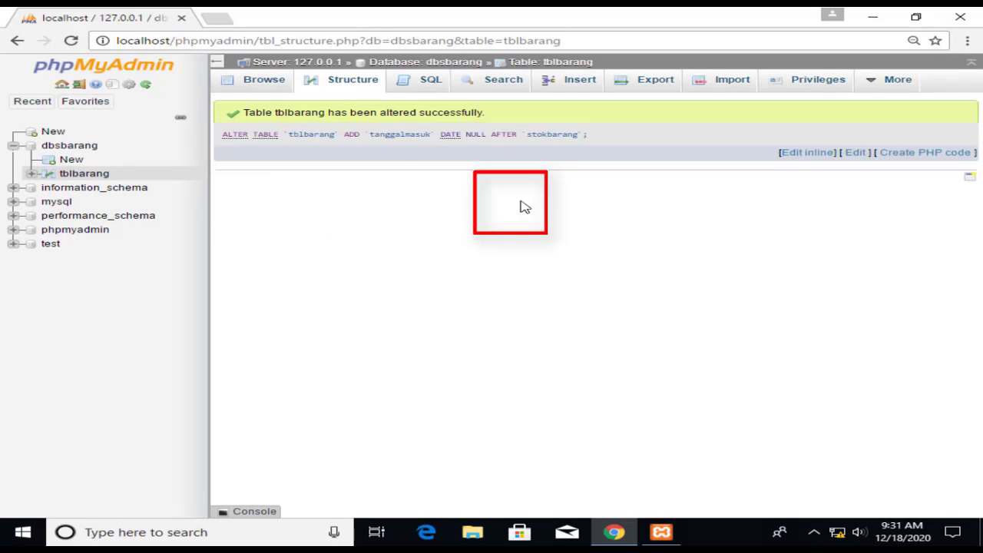
Step: Rename the tanggalmasuk column in the tblbarang structure to tanggalkeluar, save the change, and drop the renamed column
click(369, 95)
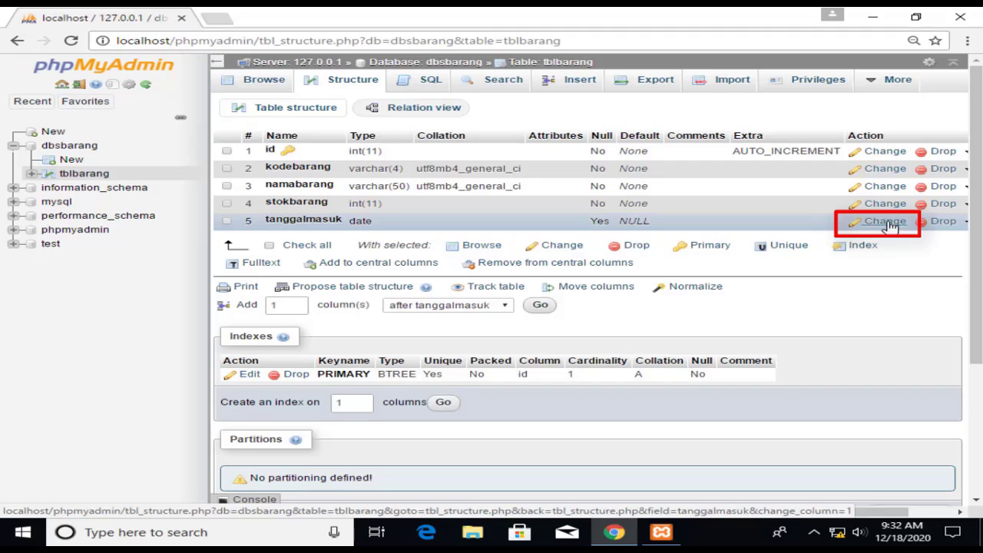
click(888, 225)
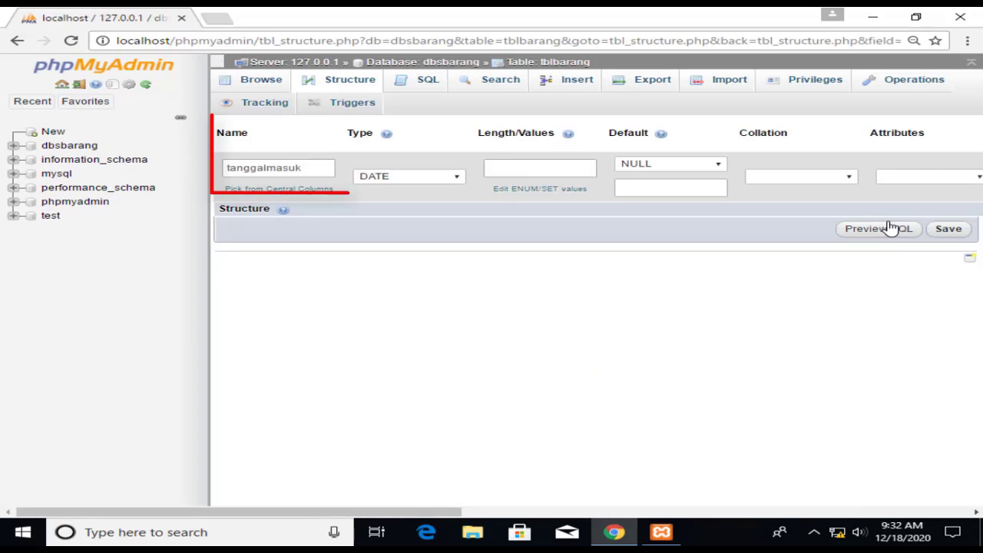
drag(318, 143, 265, 152)
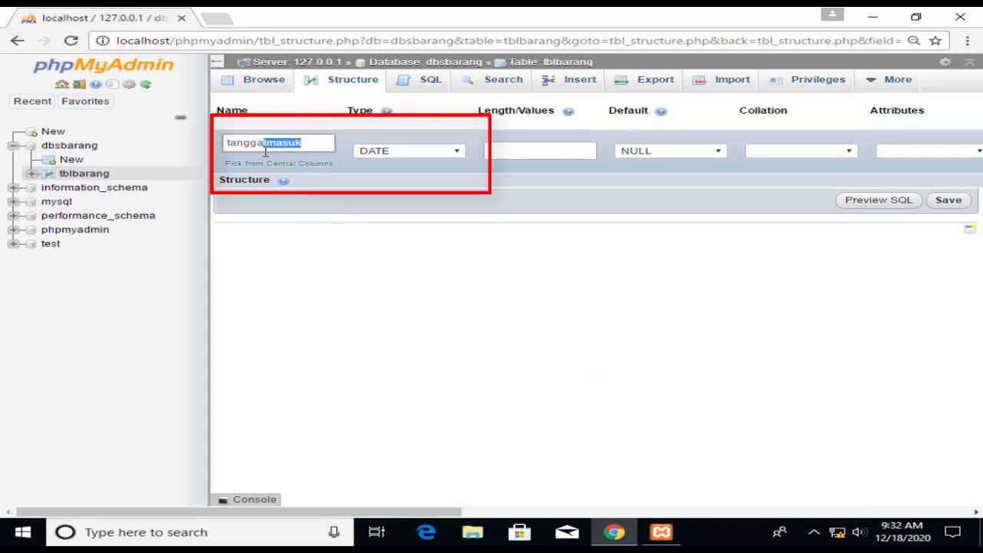
text(lkelua)
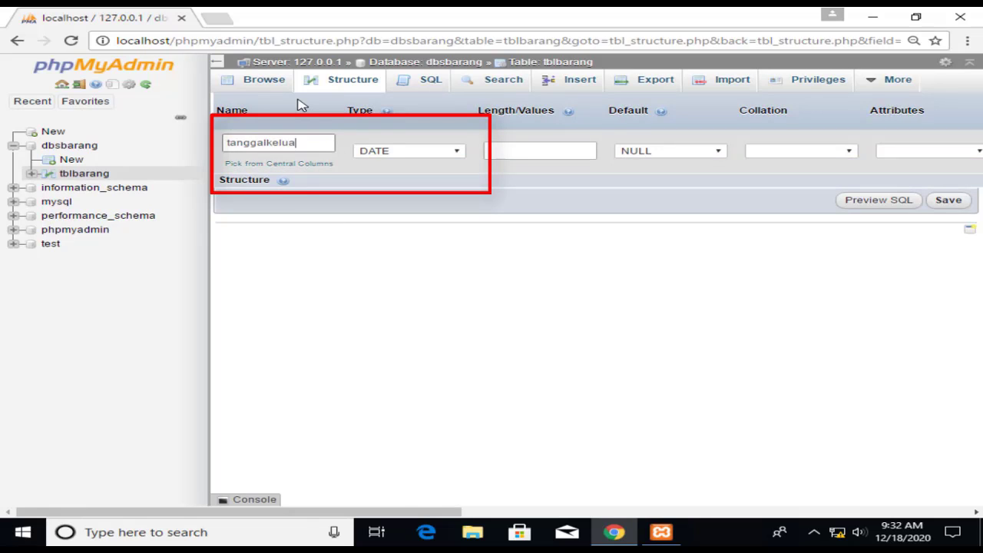
text(r)
click(947, 201)
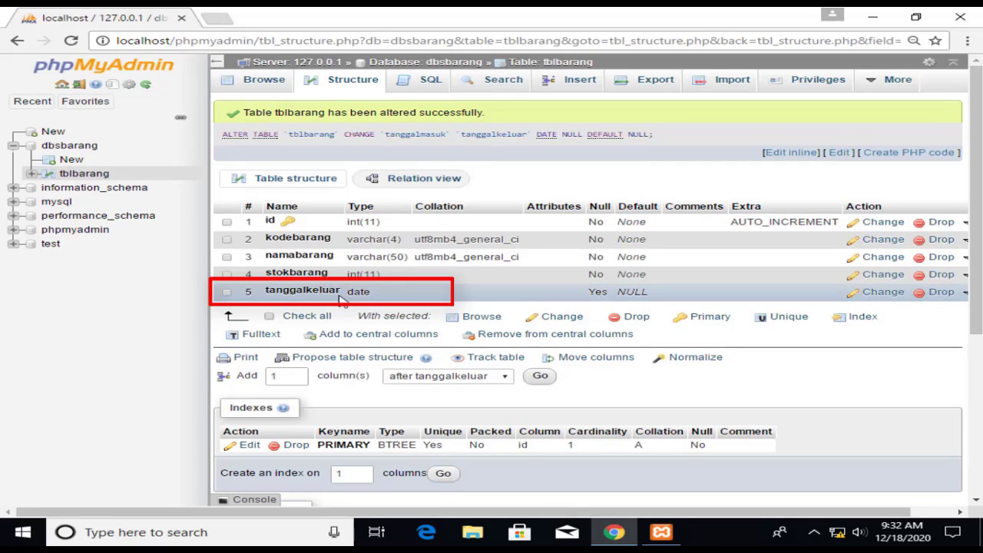
click(947, 295)
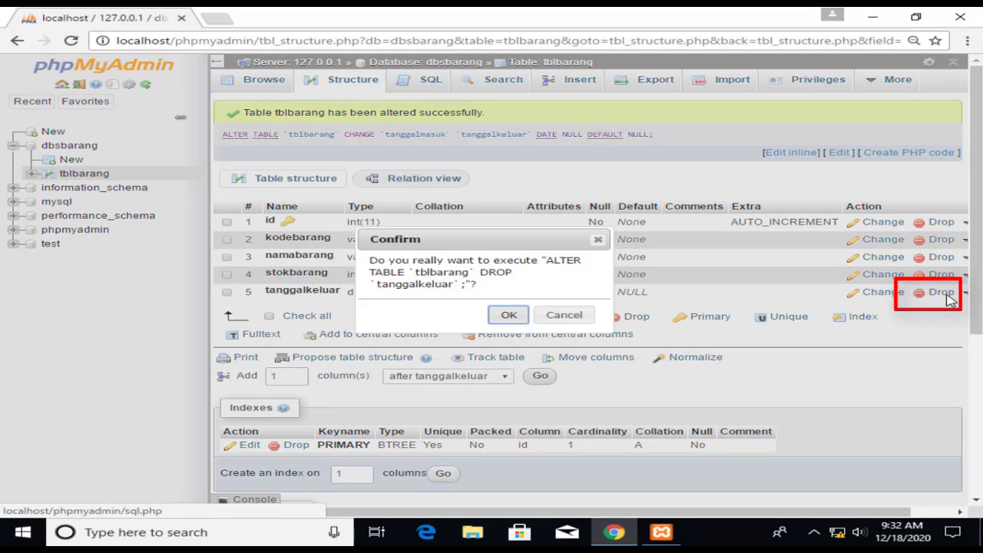
click(526, 322)
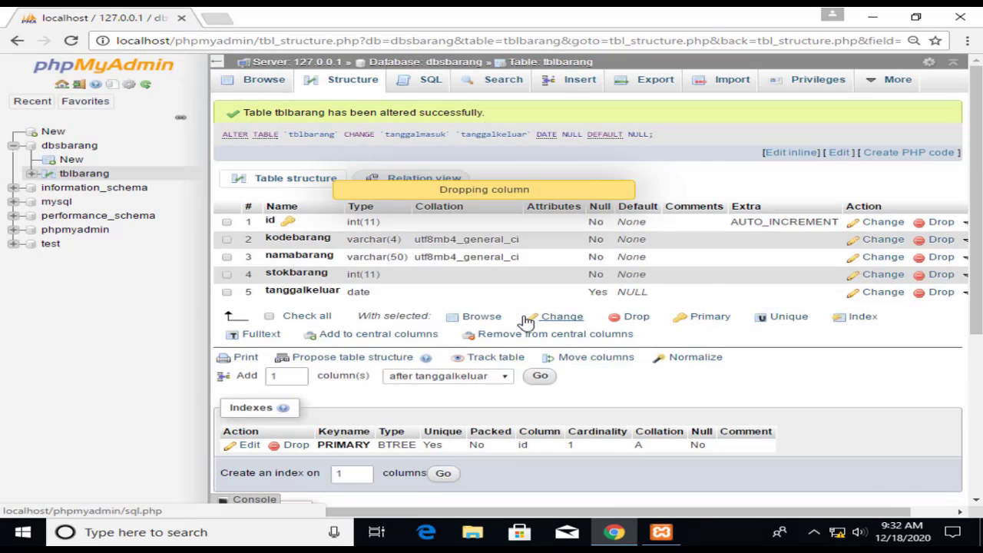